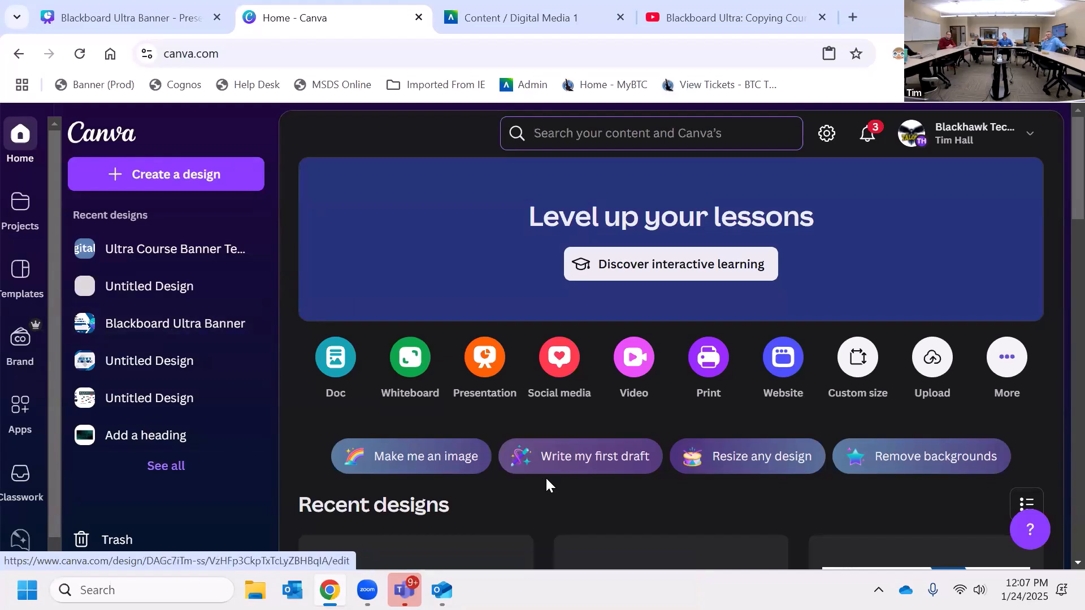
Check the teams available on the account and browse the recent designs in Projects.
click(946, 146)
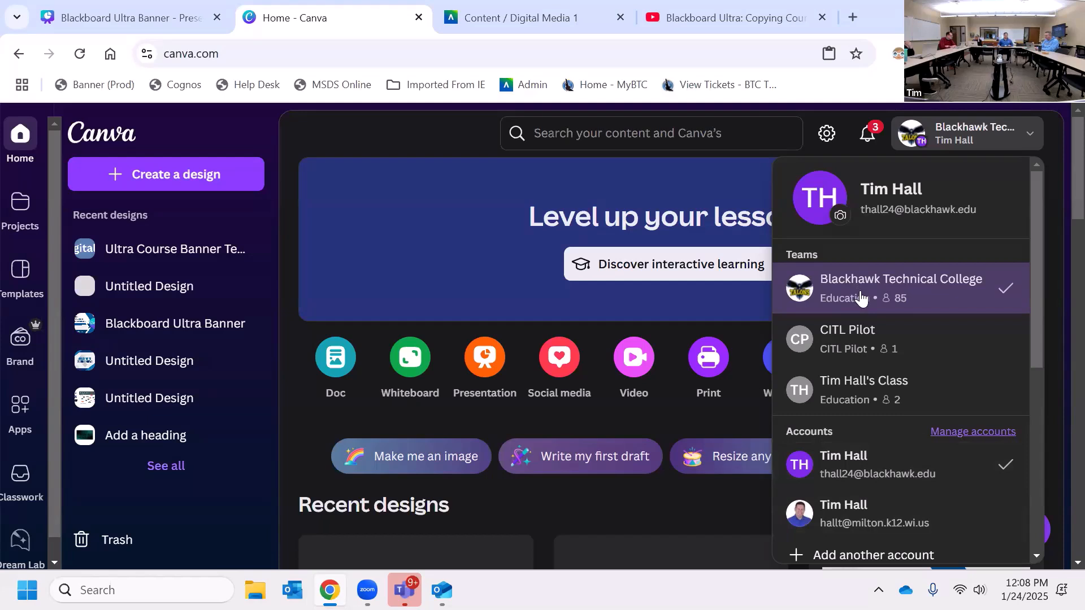
click(20, 145)
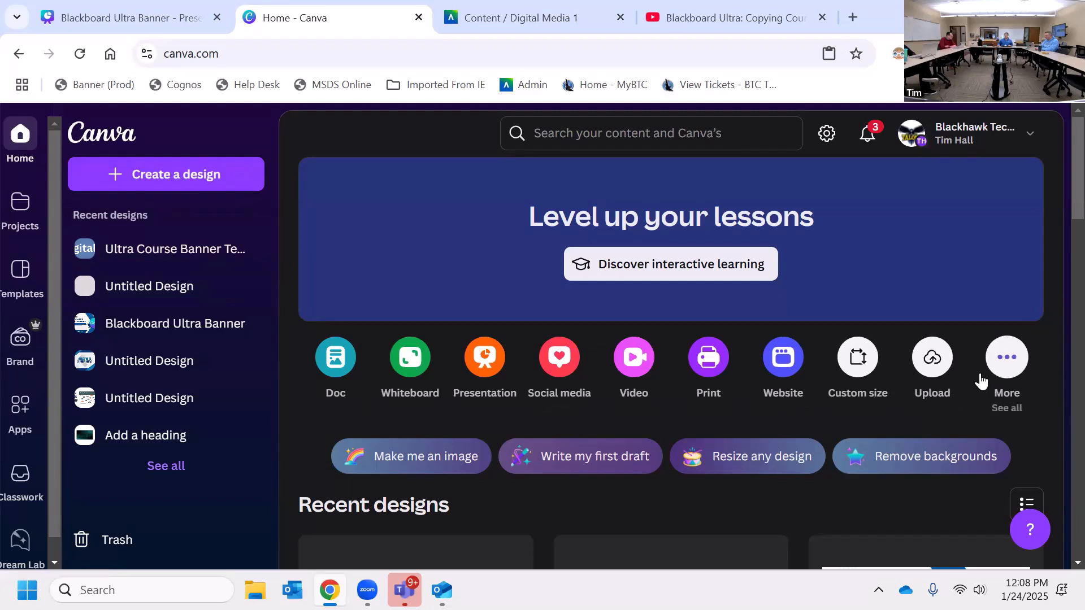
click(23, 210)
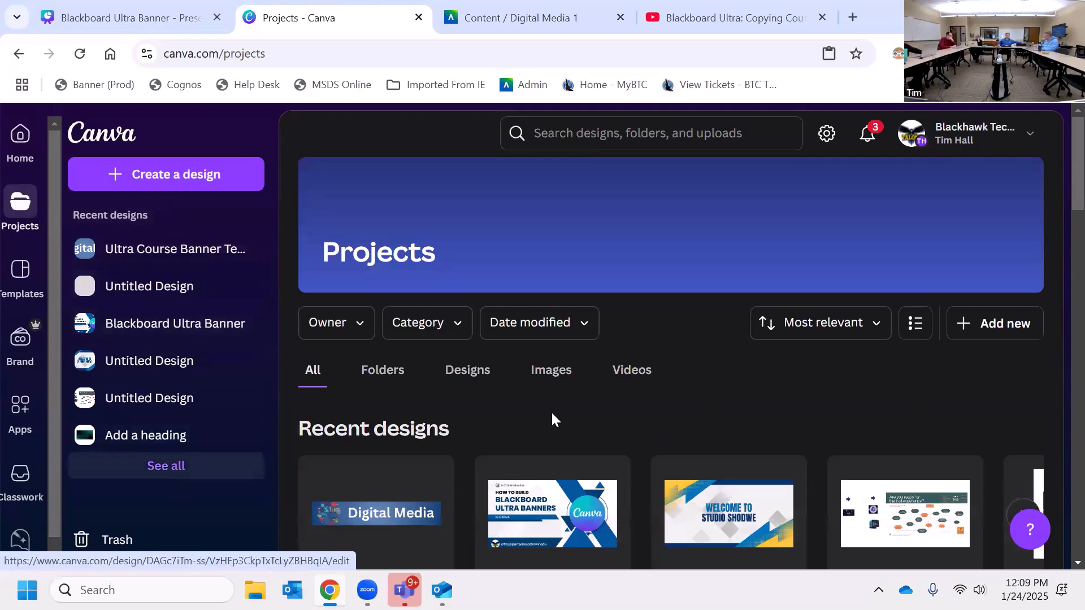
scroll(602, 421, down, 5)
scroll(589, 421, up, 2)
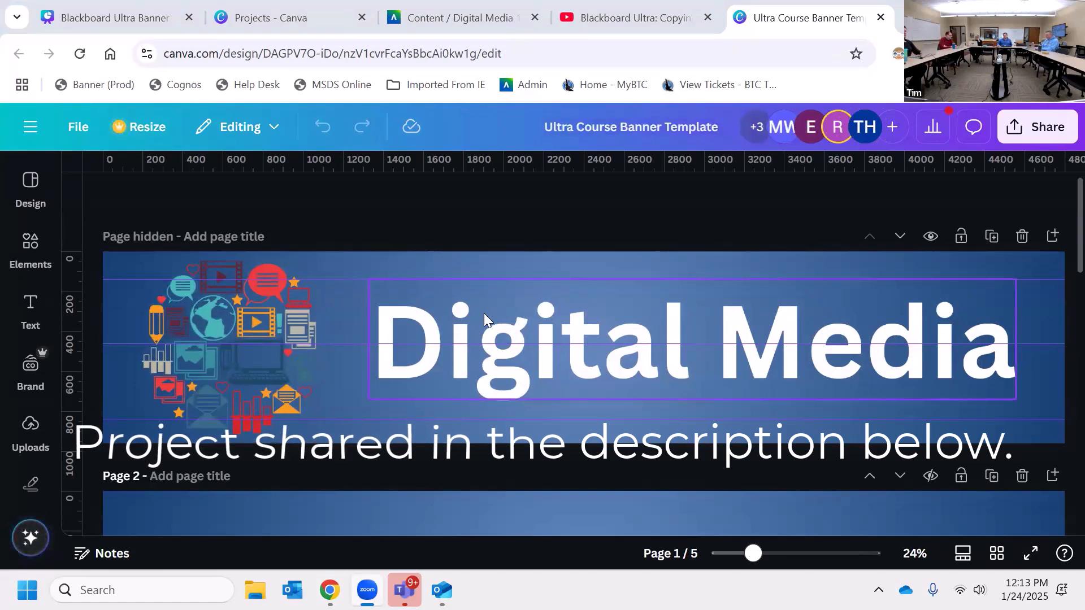
Look through the banner pages of the Ultra Course Banner Template and its file options, including making a copy.
scroll(484, 313, down, 2)
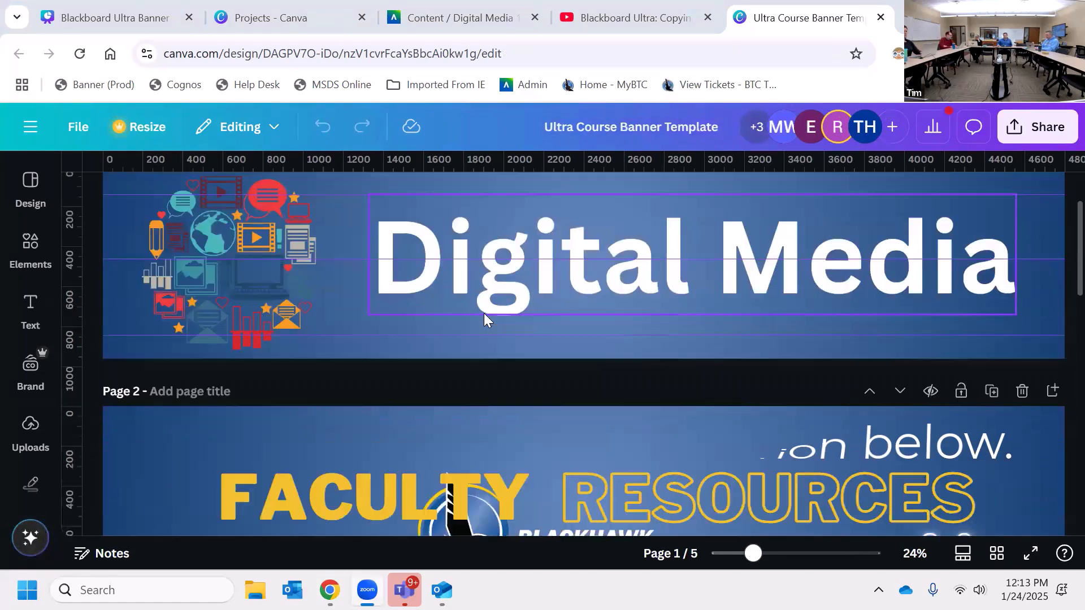
scroll(483, 313, down, 4)
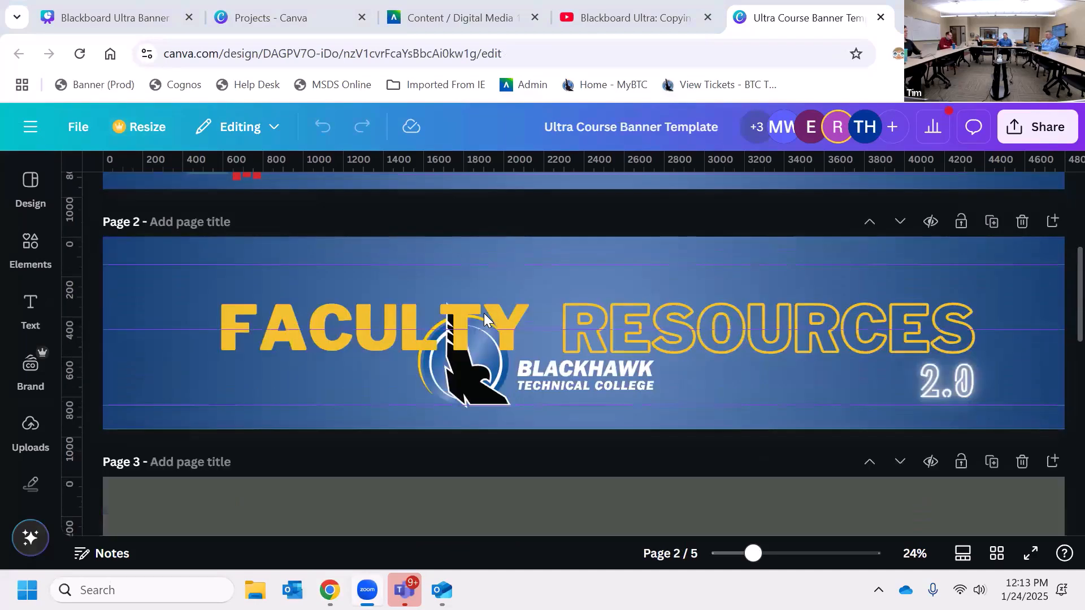
scroll(484, 313, down, 4)
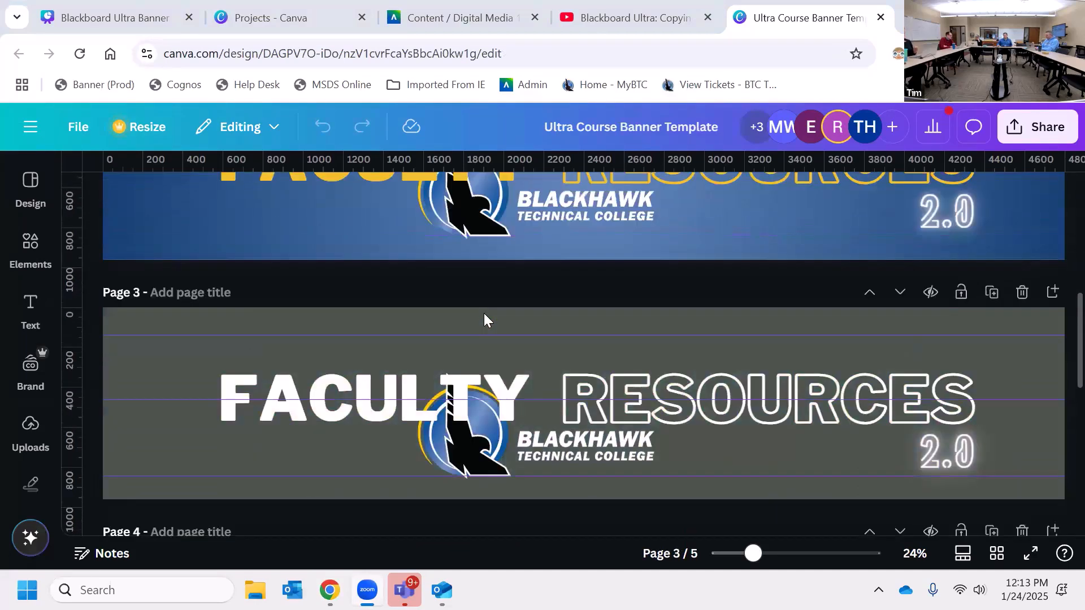
scroll(484, 313, down, 6)
scroll(483, 313, down, 4)
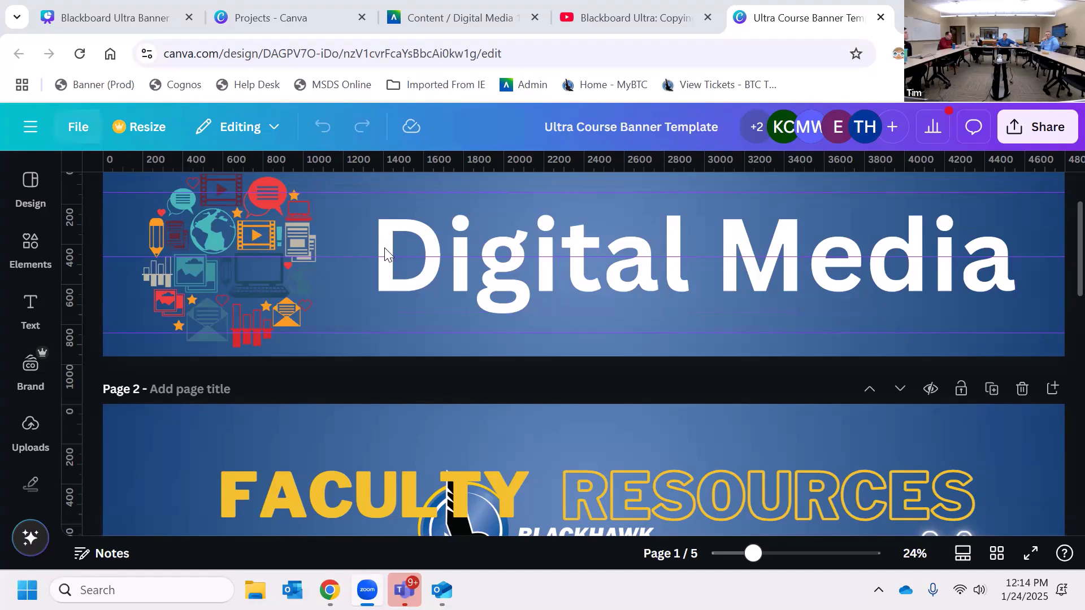
click(78, 127)
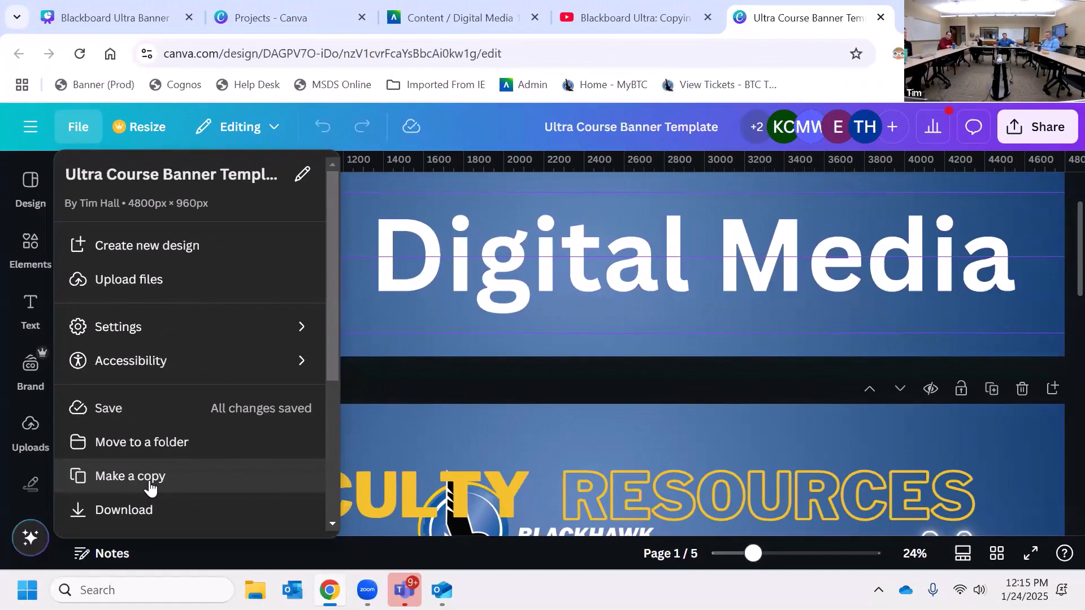
click(438, 391)
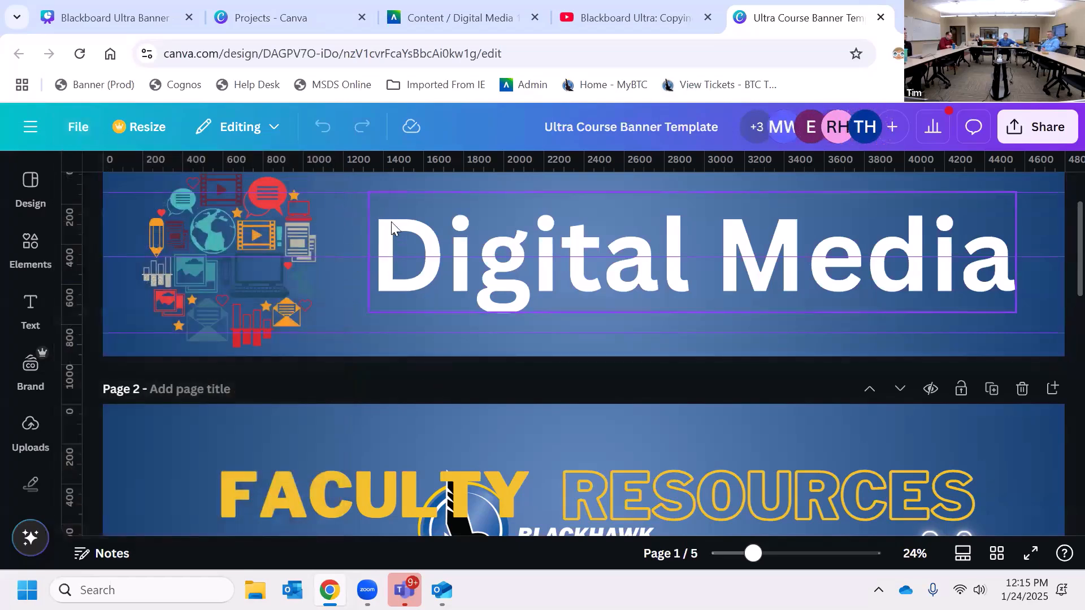
Change the background of the first page, the Digital Media banner, to the white document color.
click(120, 226)
click(461, 198)
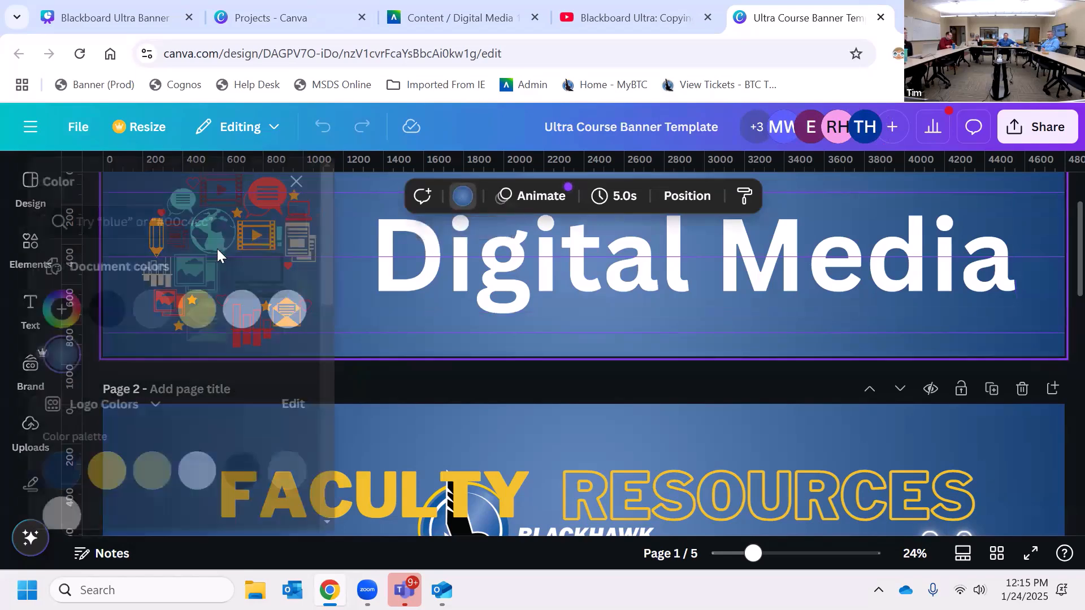
click(274, 321)
click(575, 385)
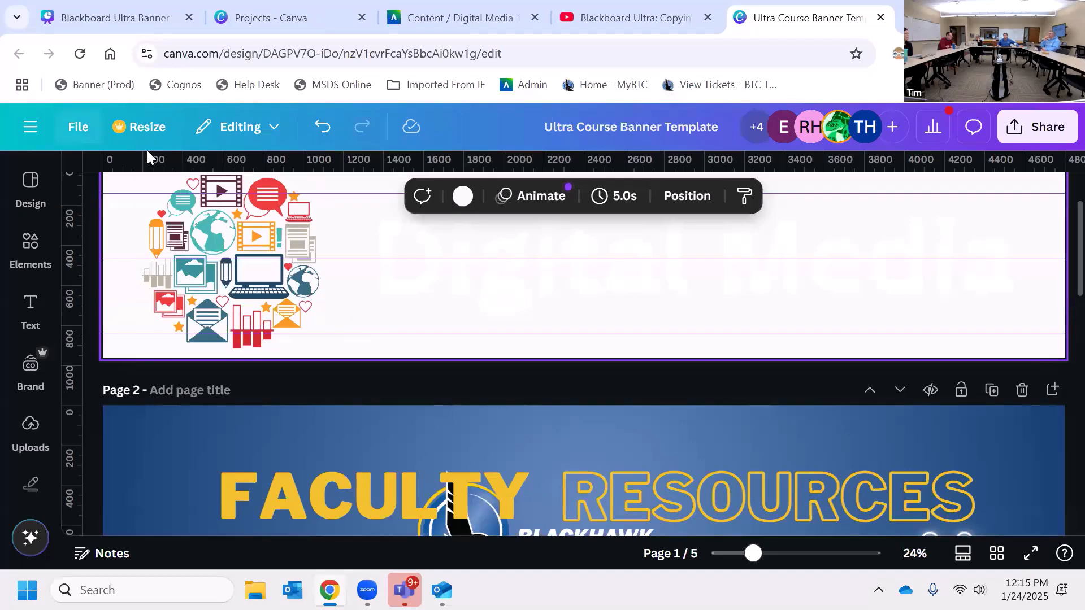
View the design's settings for rulers and guides.
click(85, 126)
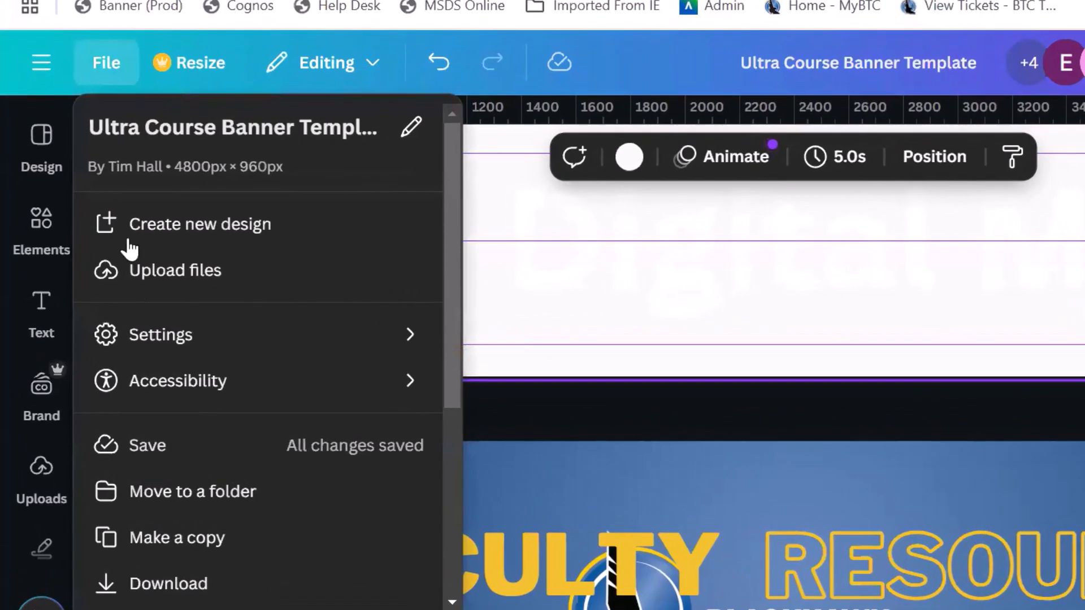
mouse_move(195, 339)
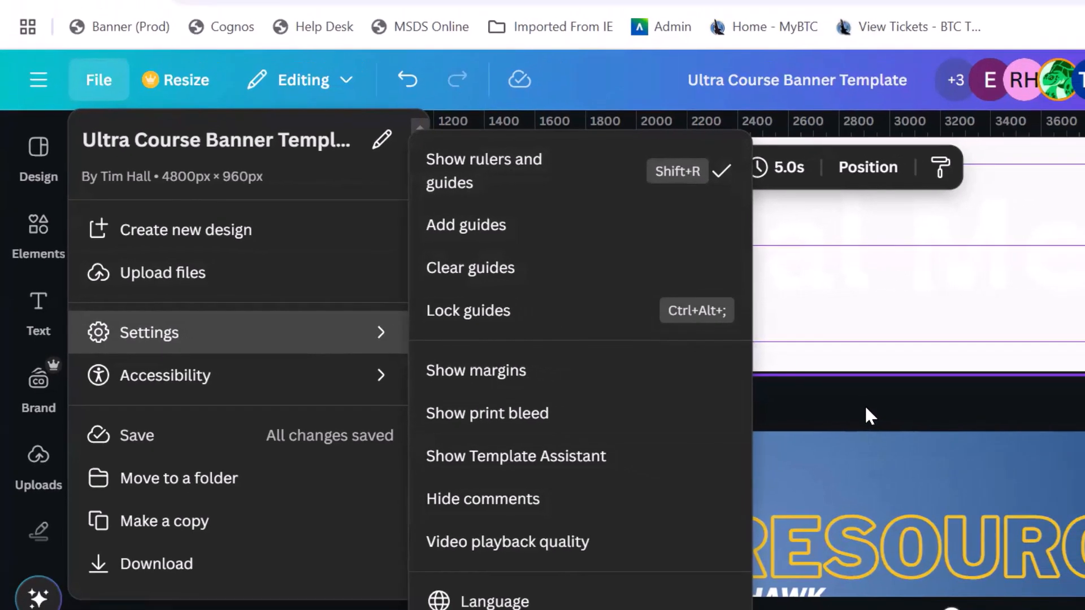
click(933, 421)
Delete the media icons graphic and the "Digital Media" title from the first page.
click(244, 225)
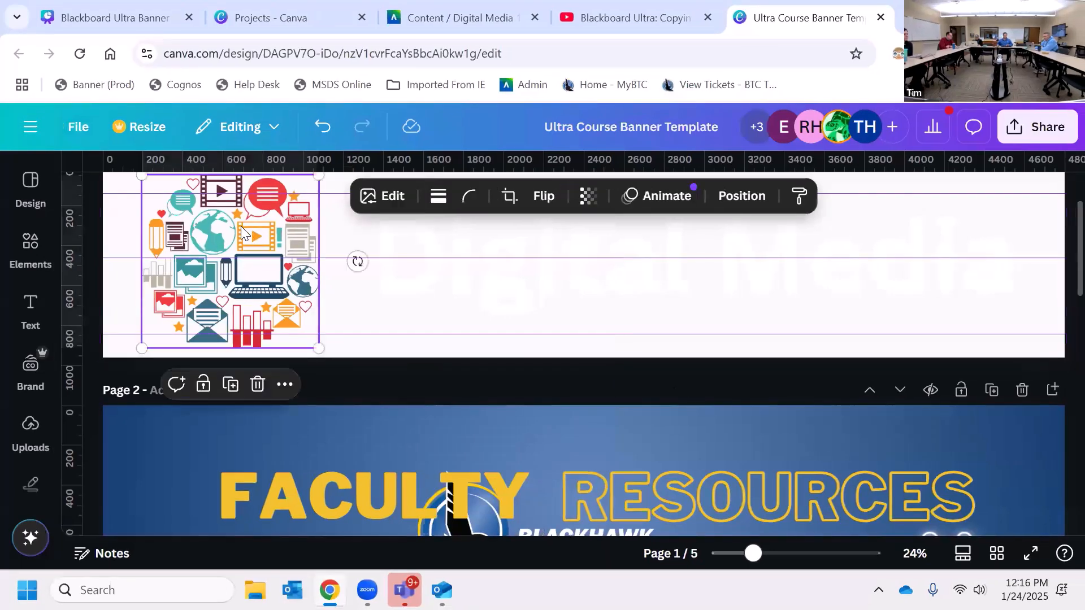
key(Delete)
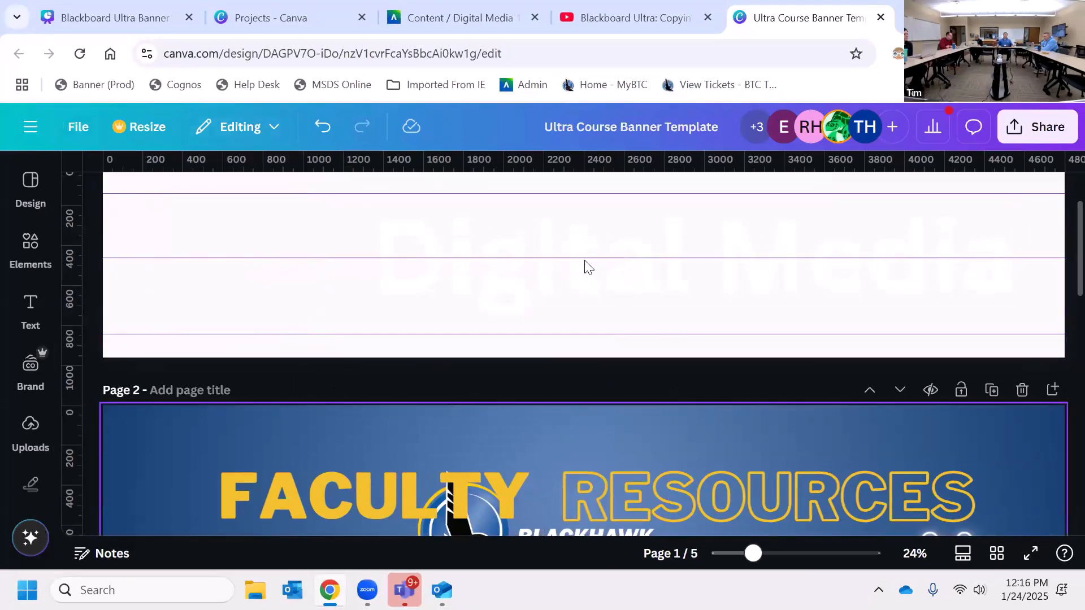
click(475, 309)
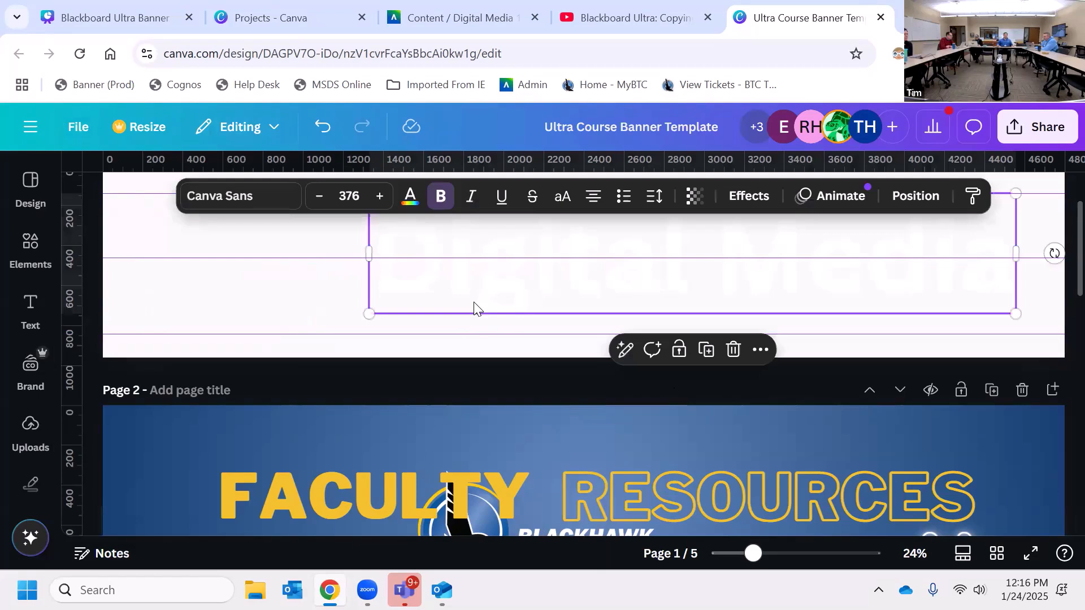
key(Delete)
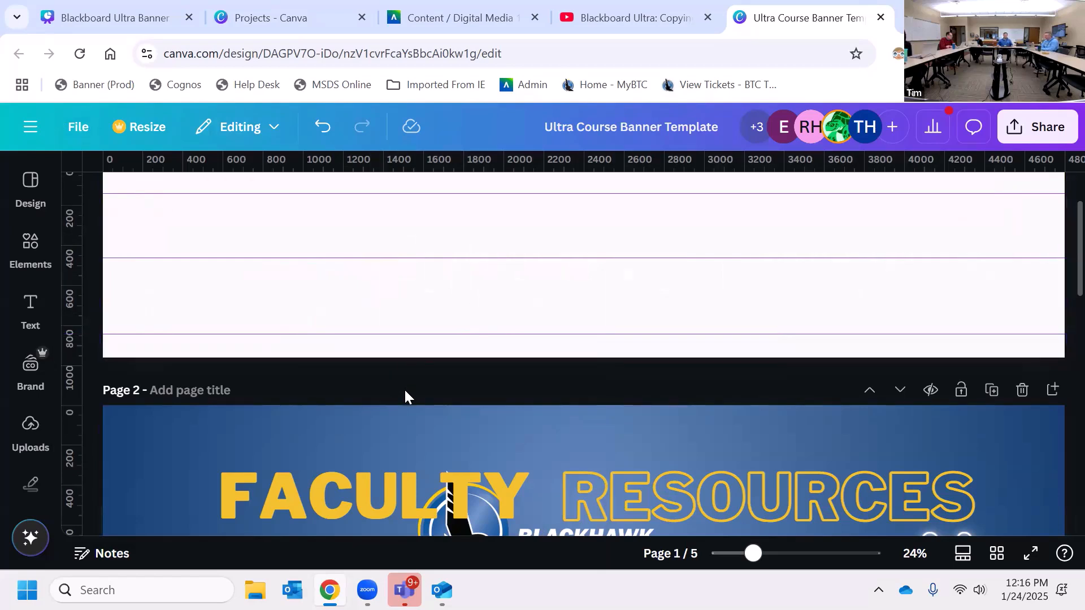
Set the first page's background to the yellow photo color #ffcb0a.
scroll(404, 388, up, 2)
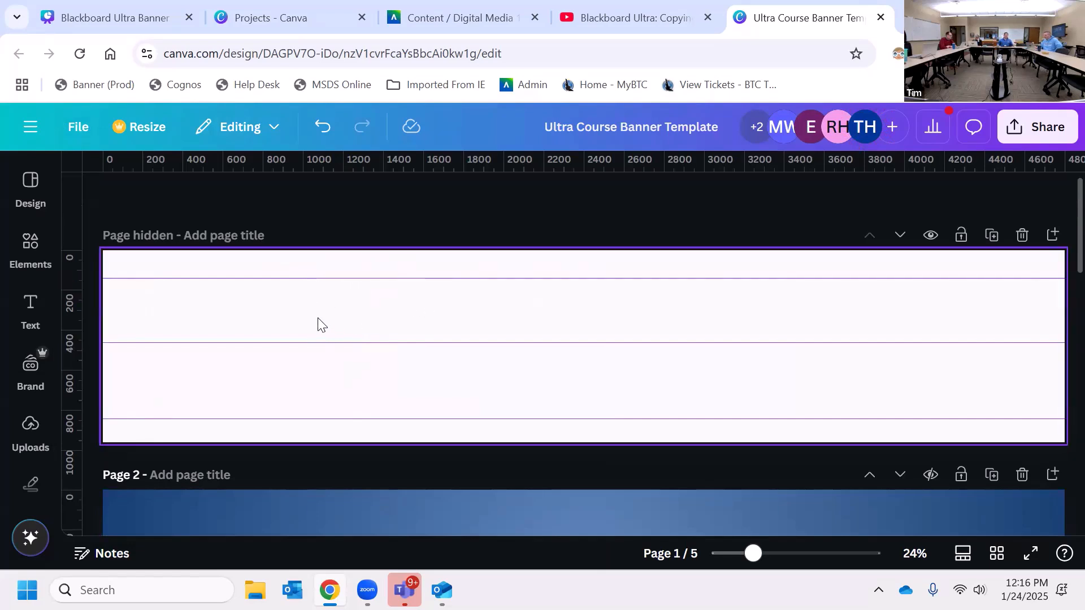
click(381, 336)
drag(327, 339, 327, 339)
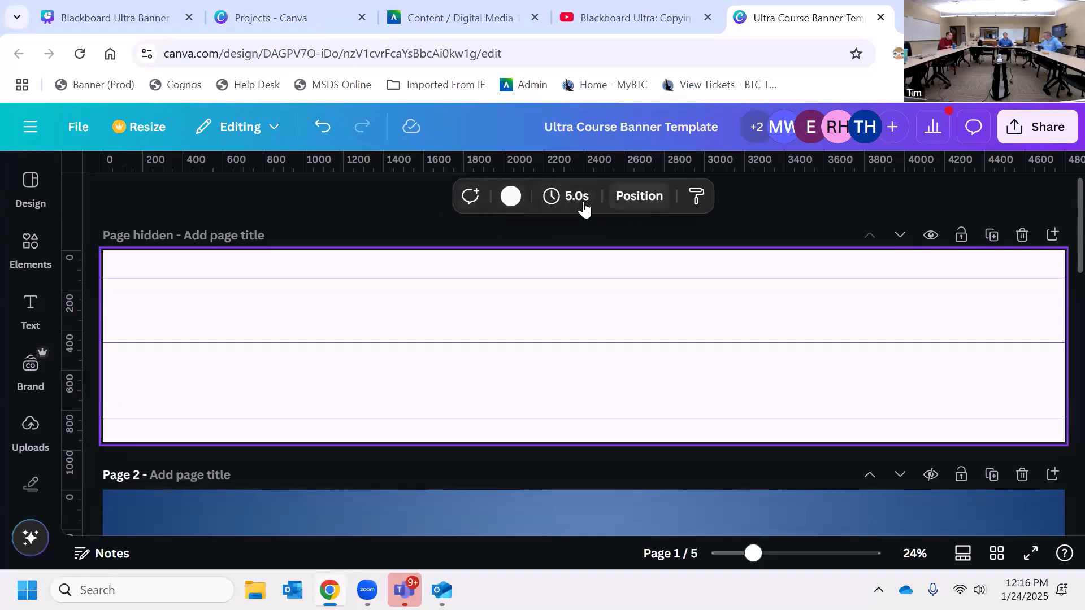
click(513, 199)
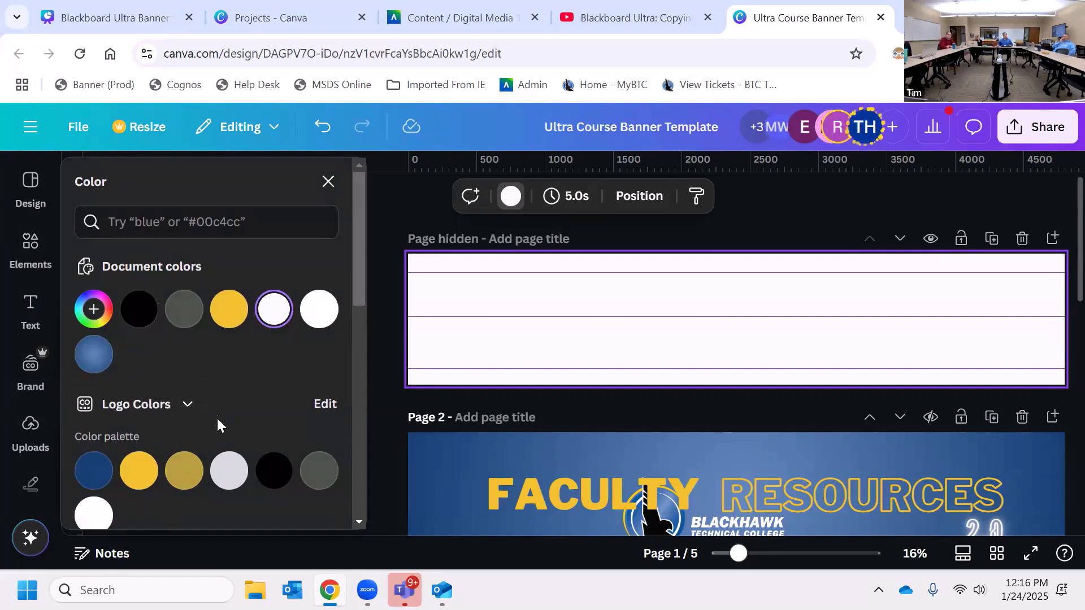
scroll(195, 374, down, 5)
scroll(195, 375, down, 3)
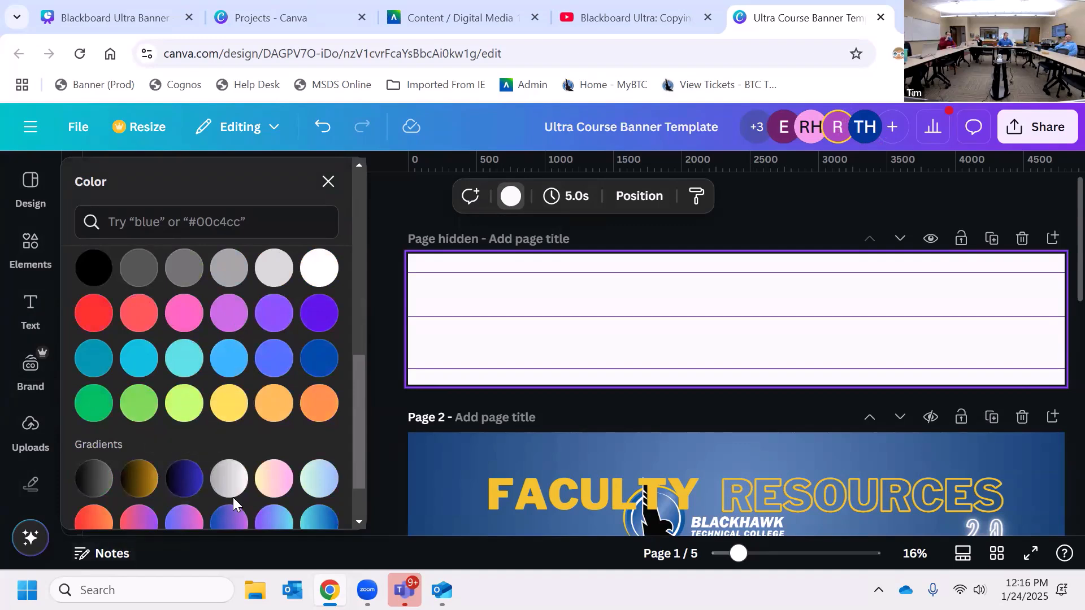
scroll(202, 425, up, 4)
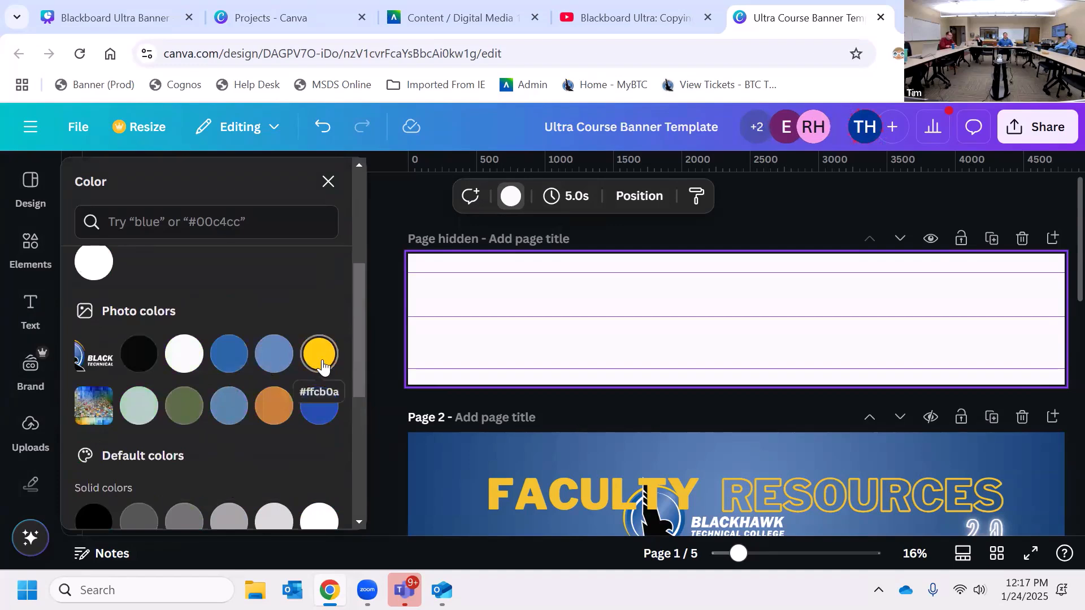
click(320, 362)
click(673, 414)
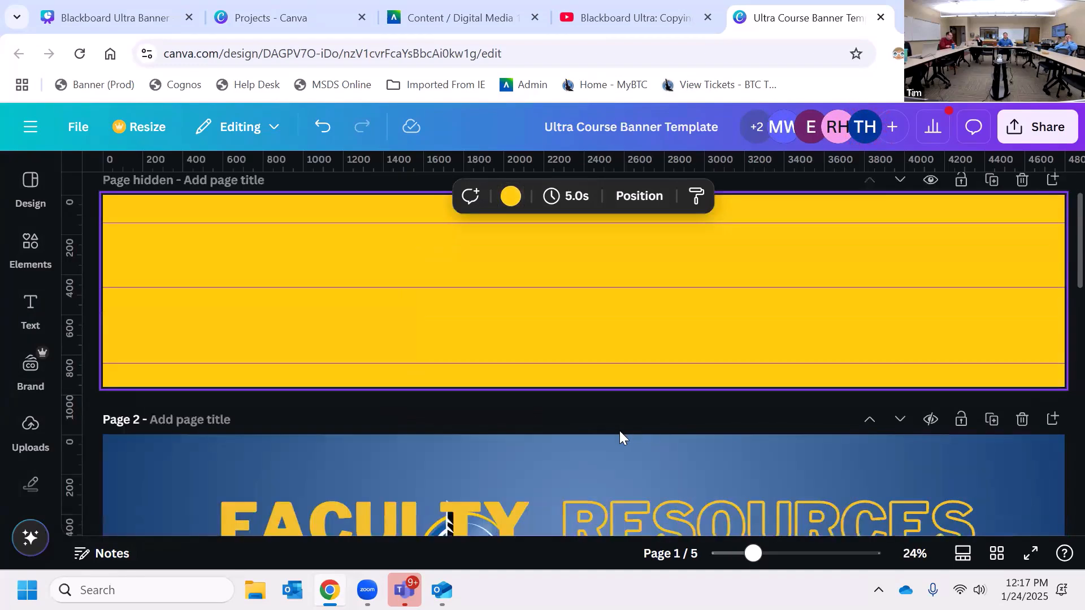
click(456, 405)
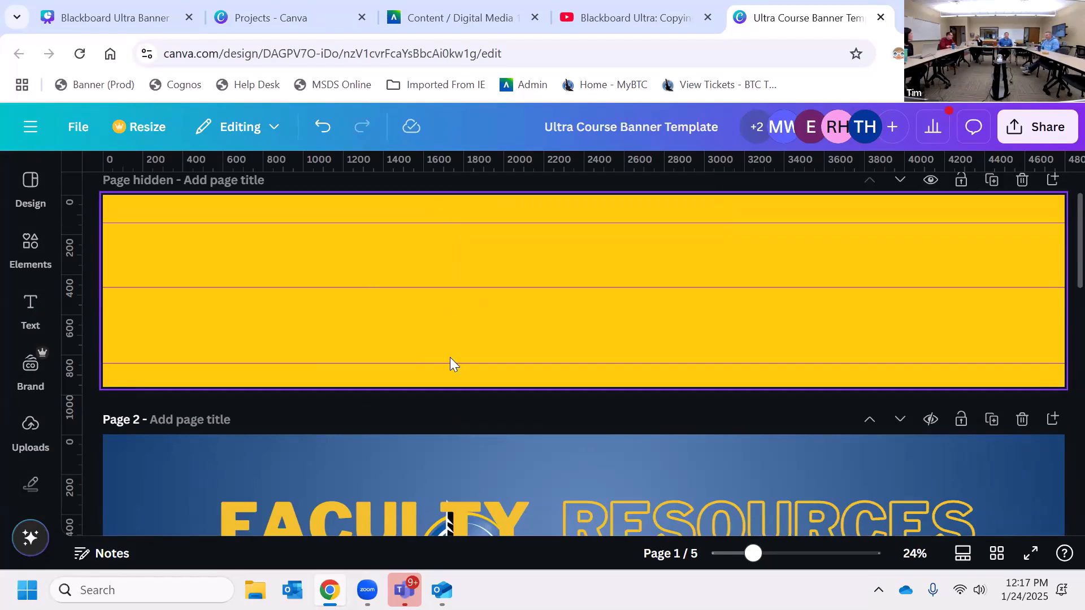
click(425, 327)
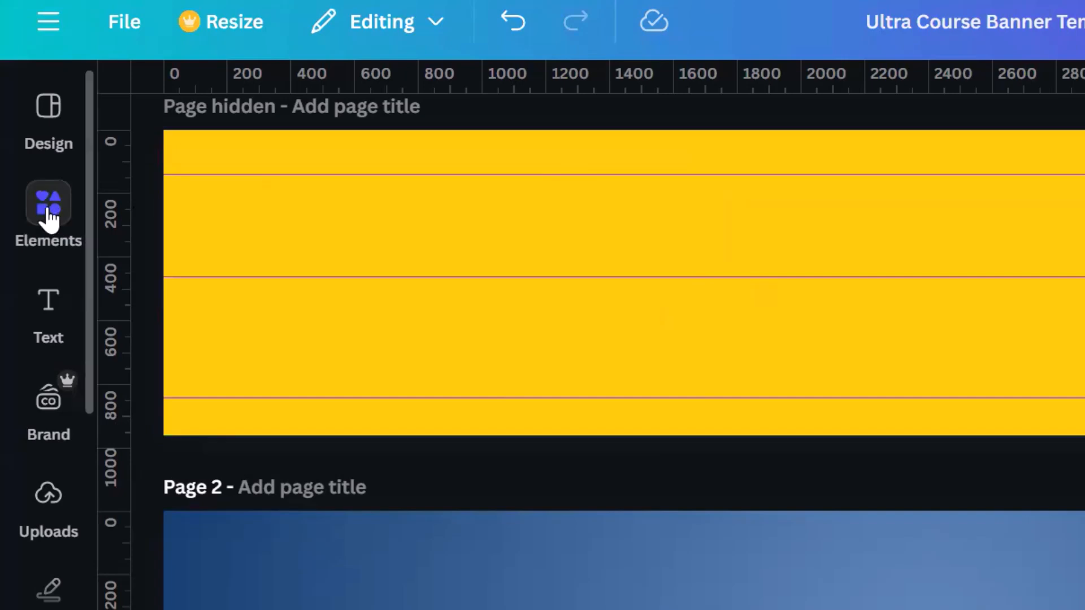
Search the elements library for "digital media".
click(50, 218)
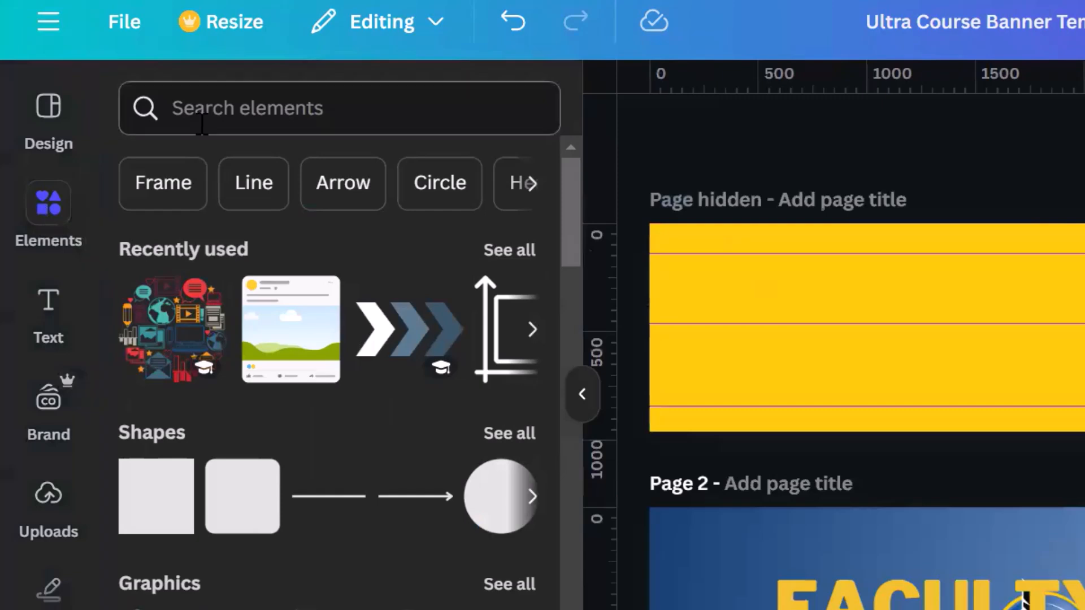
click(207, 120)
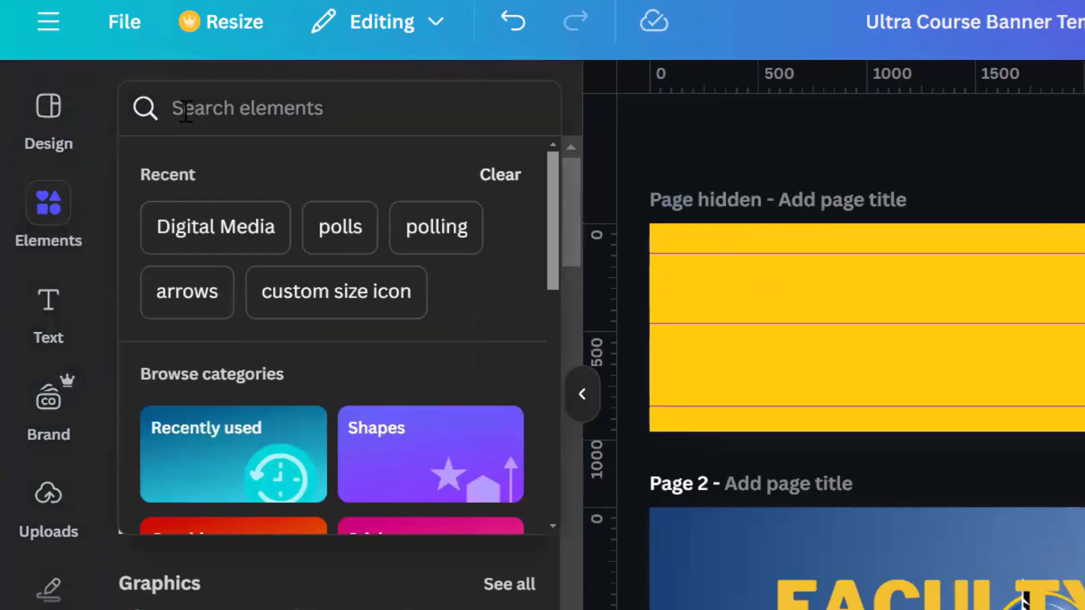
click(50, 224)
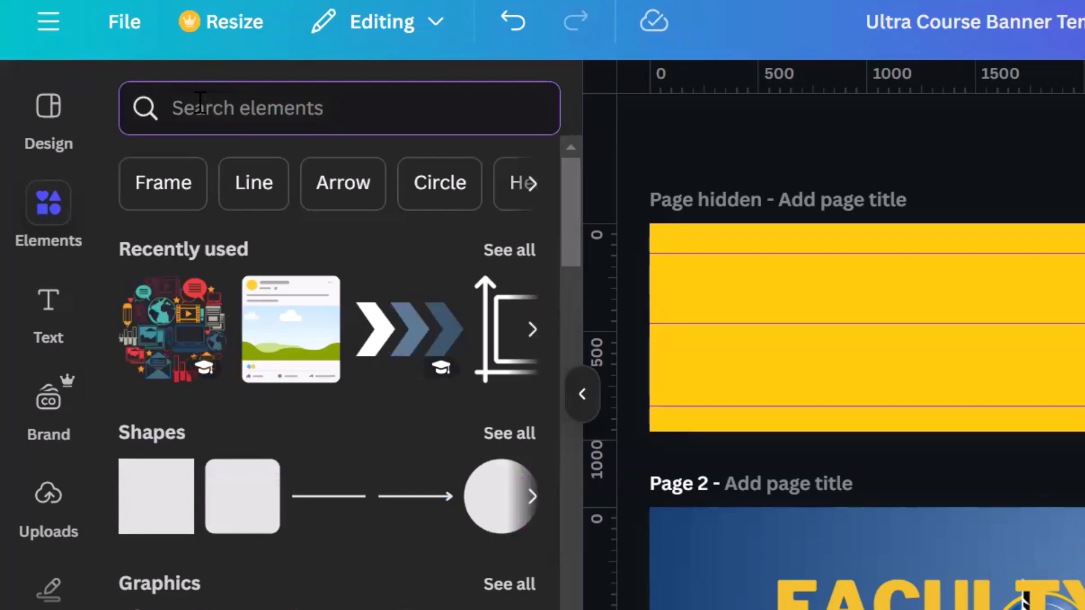
text(digital me)
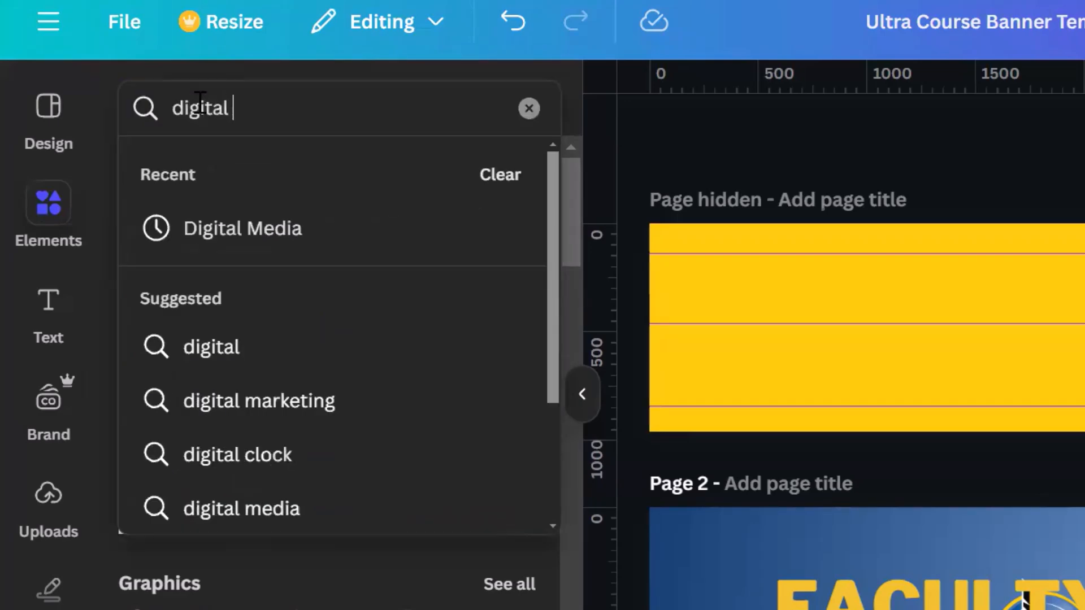
text(dia)
key(Return)
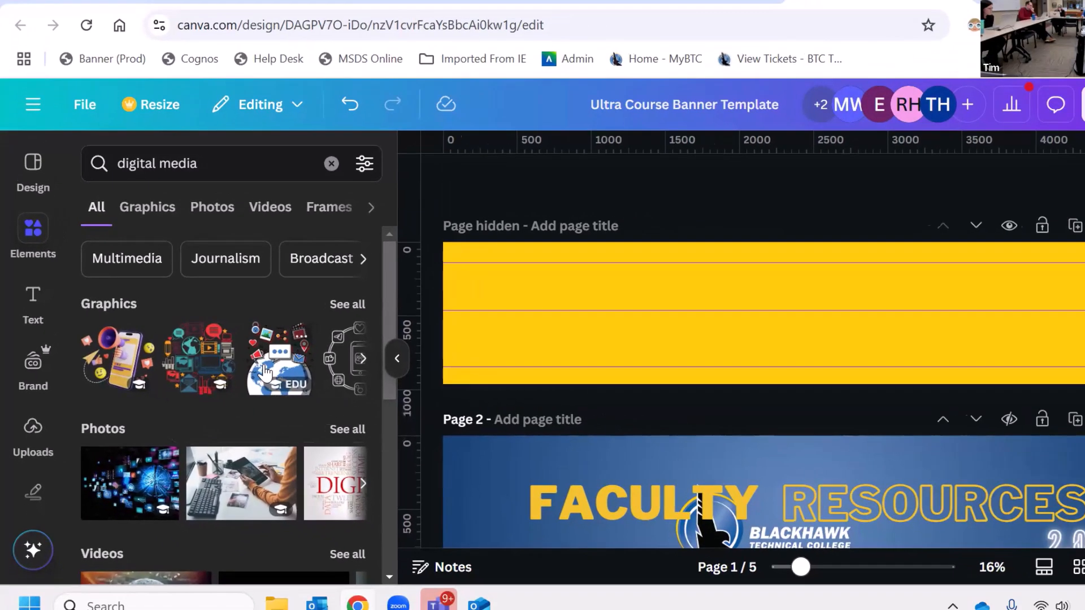
Add the globe graphic with media icons to the yellow banner and enlarge it to fill the full height at the left edge.
click(339, 370)
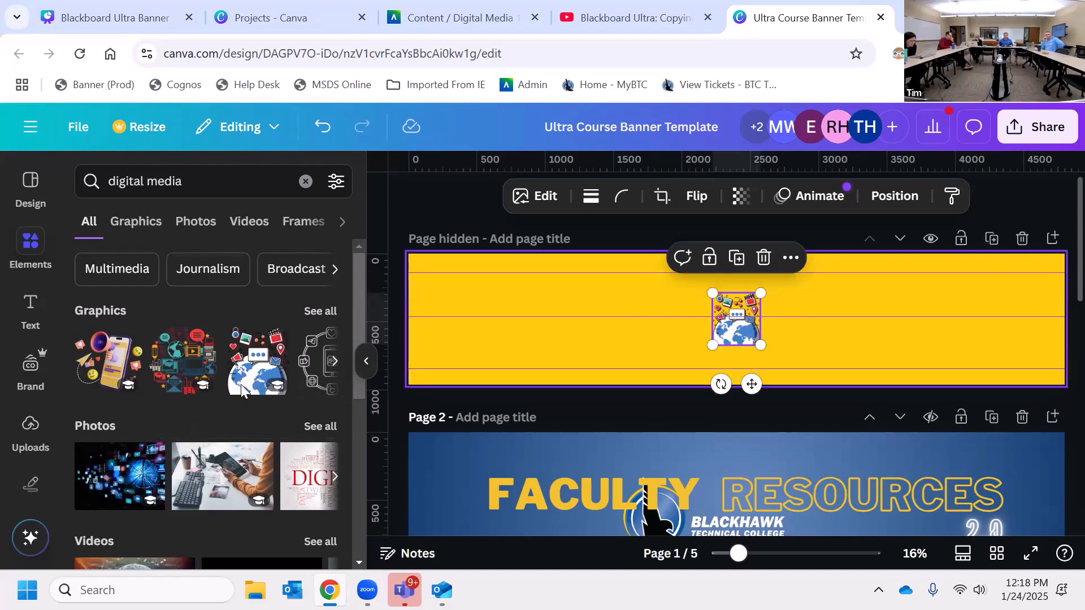
drag(739, 328, 558, 331)
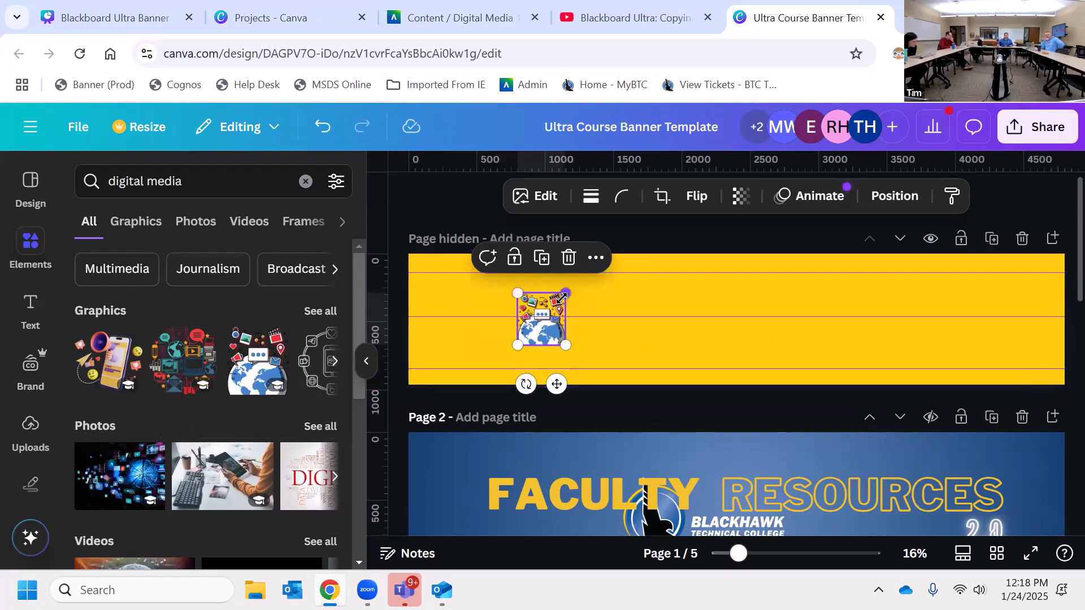
drag(572, 289, 602, 255)
drag(521, 347, 453, 350)
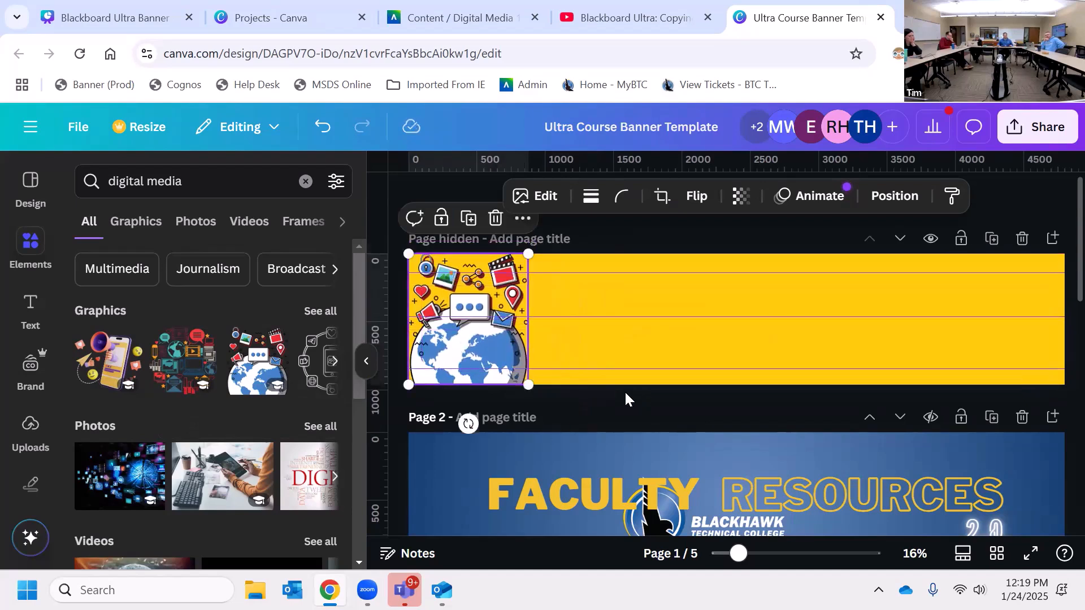
click(636, 408)
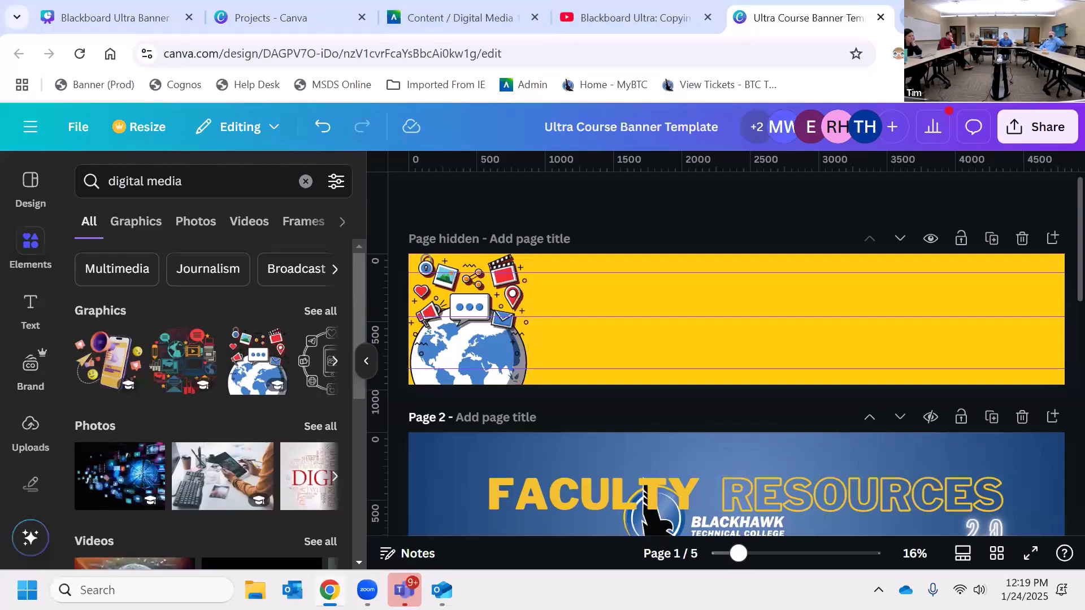
Search Google Images for "digital media" in a new browser tab.
key(ctrl+t)
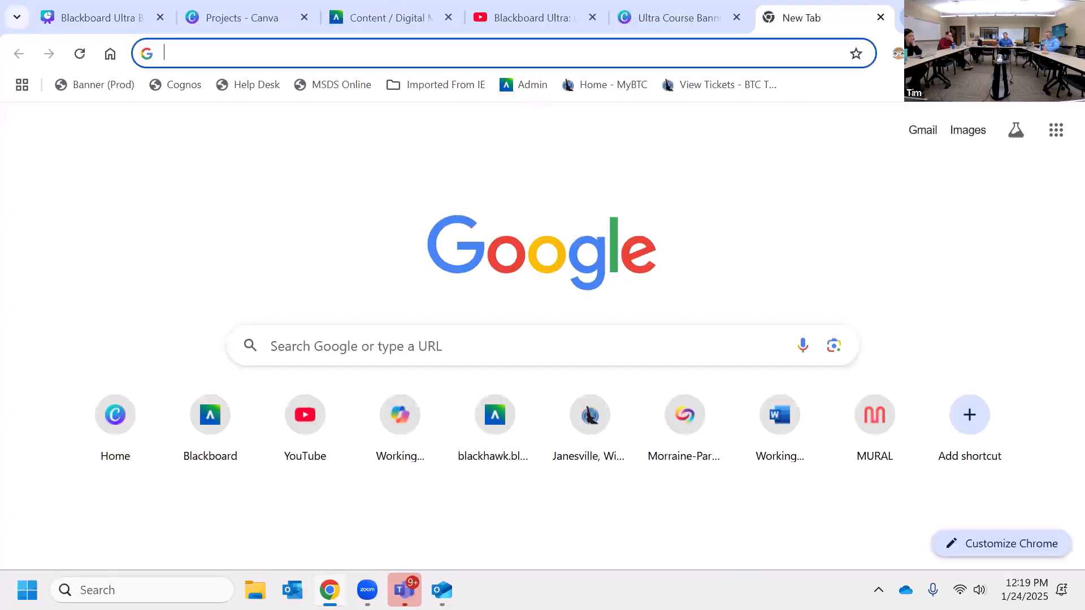
text(digital m)
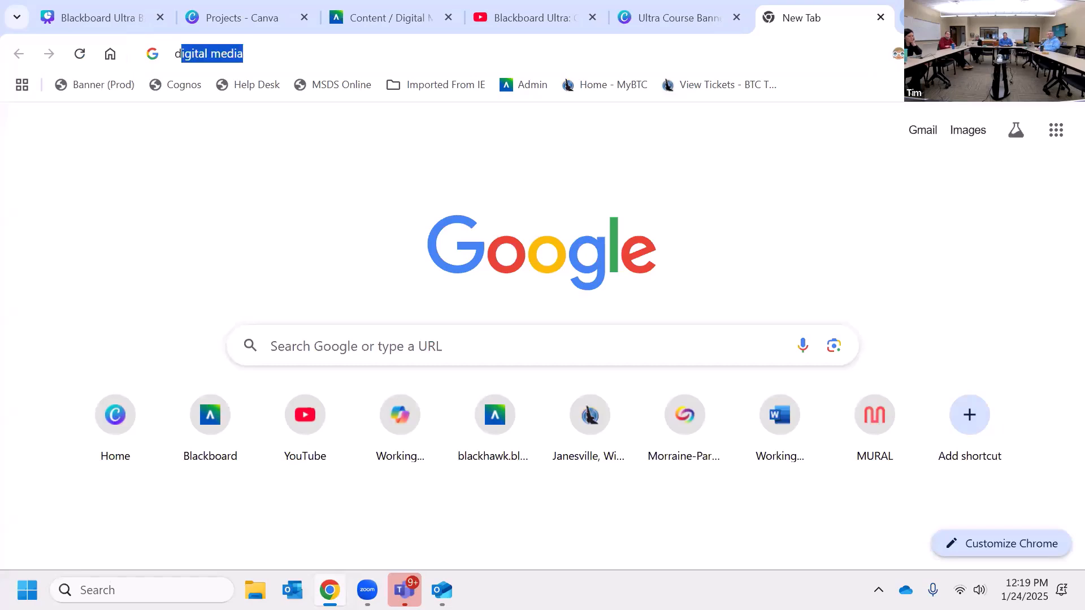
text(edia)
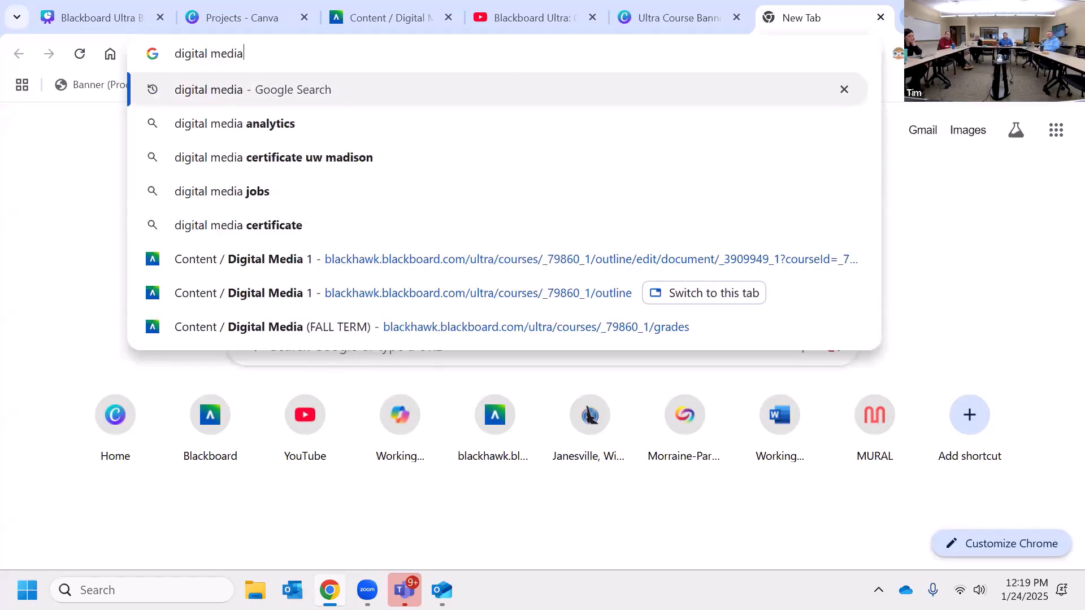
key(Return)
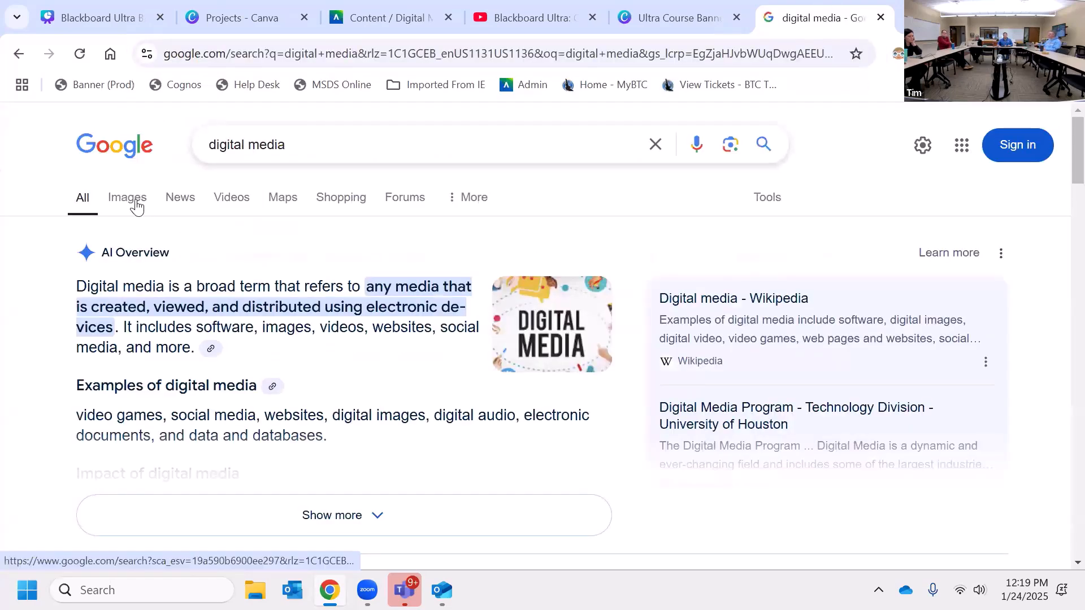
click(137, 206)
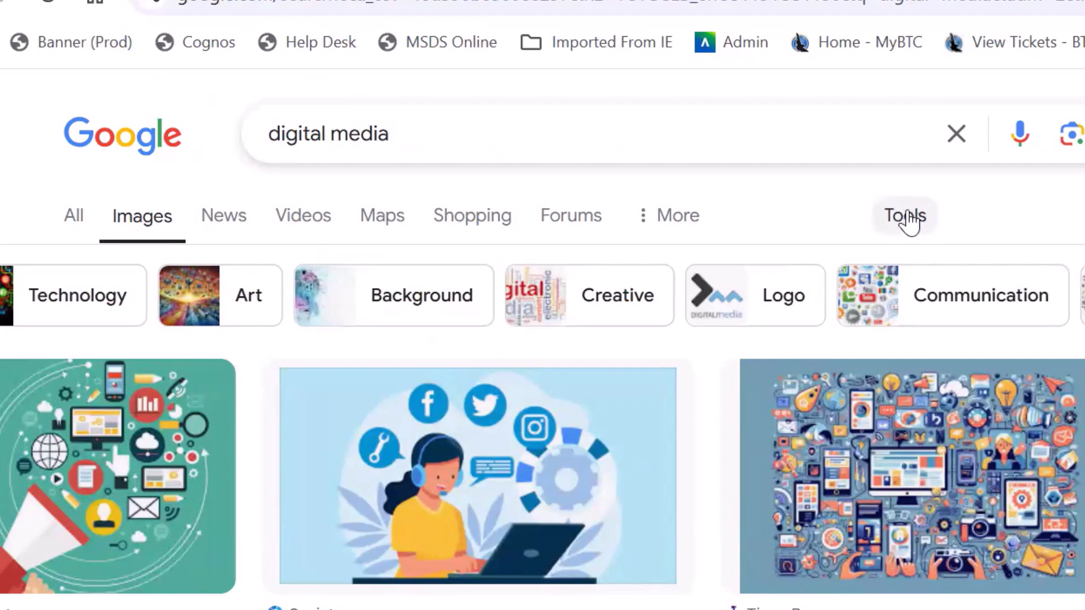
Limit the "digital media" image results to large size and view the usage rights options.
click(906, 219)
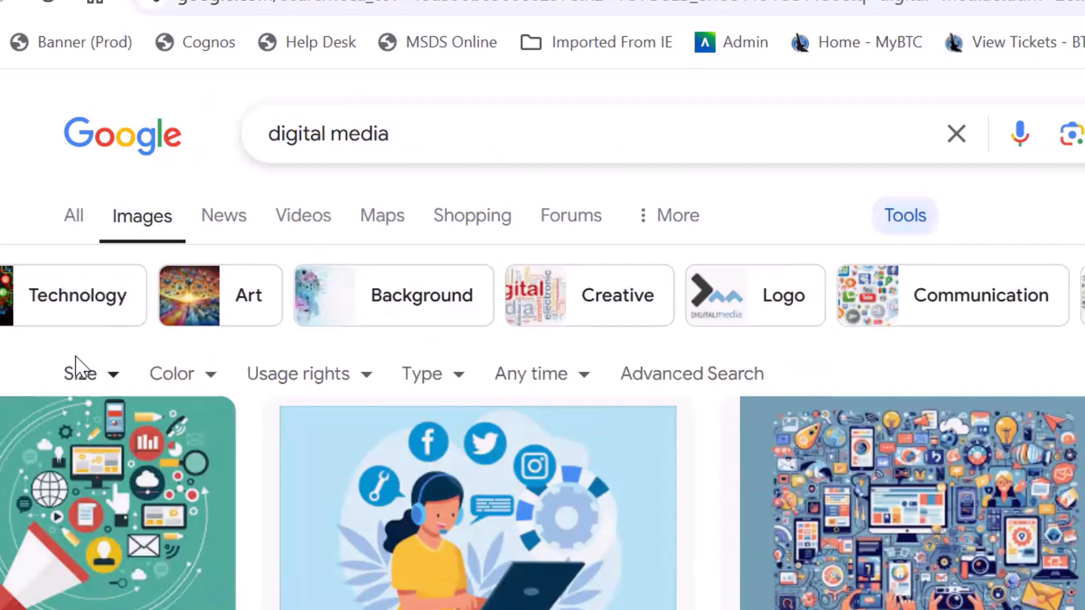
click(97, 375)
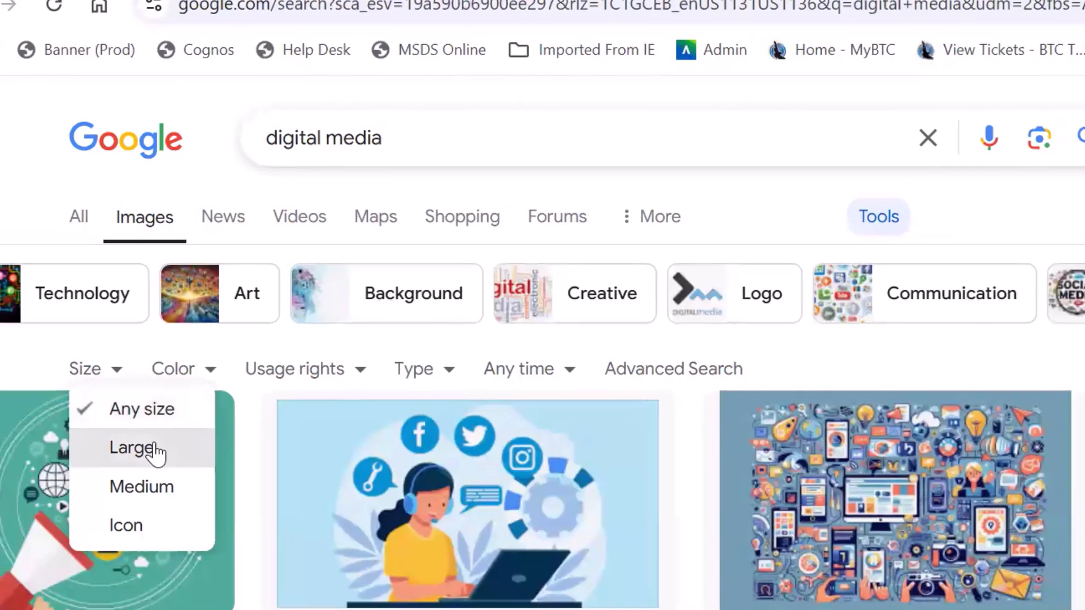
click(152, 459)
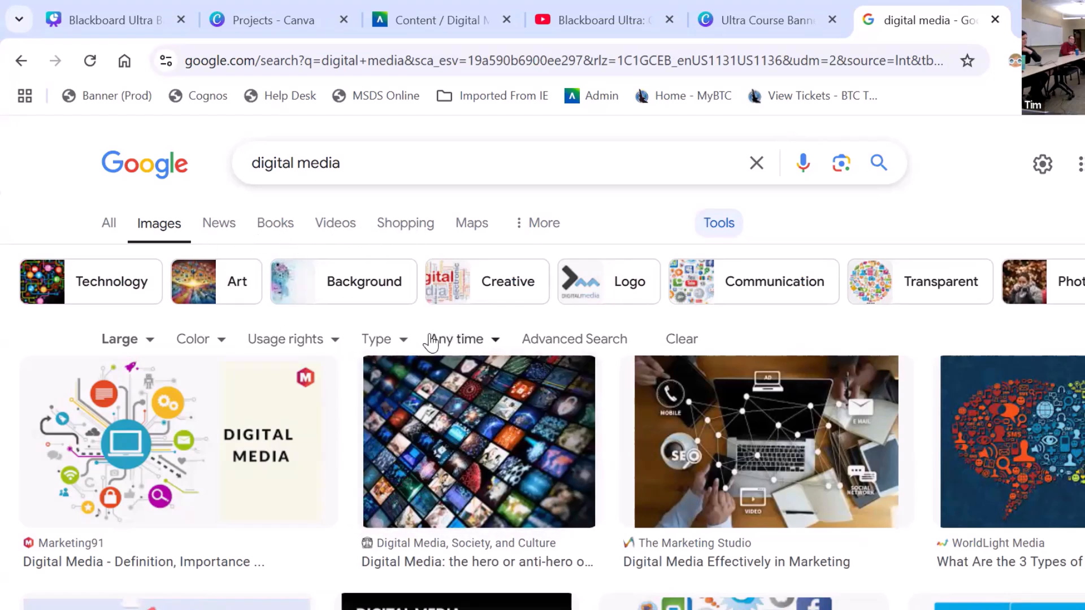
click(295, 345)
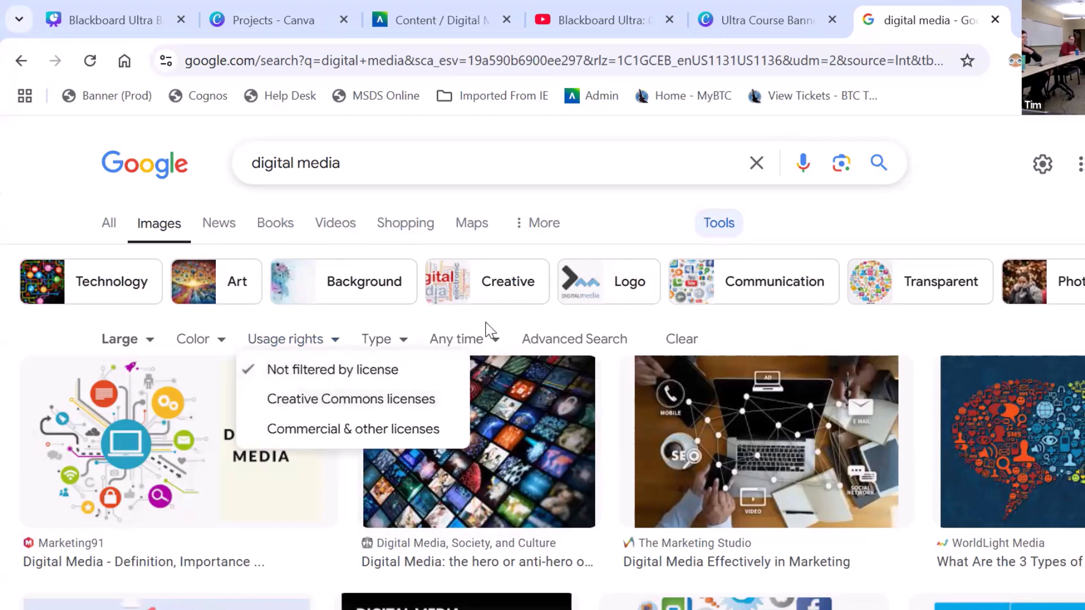
click(899, 217)
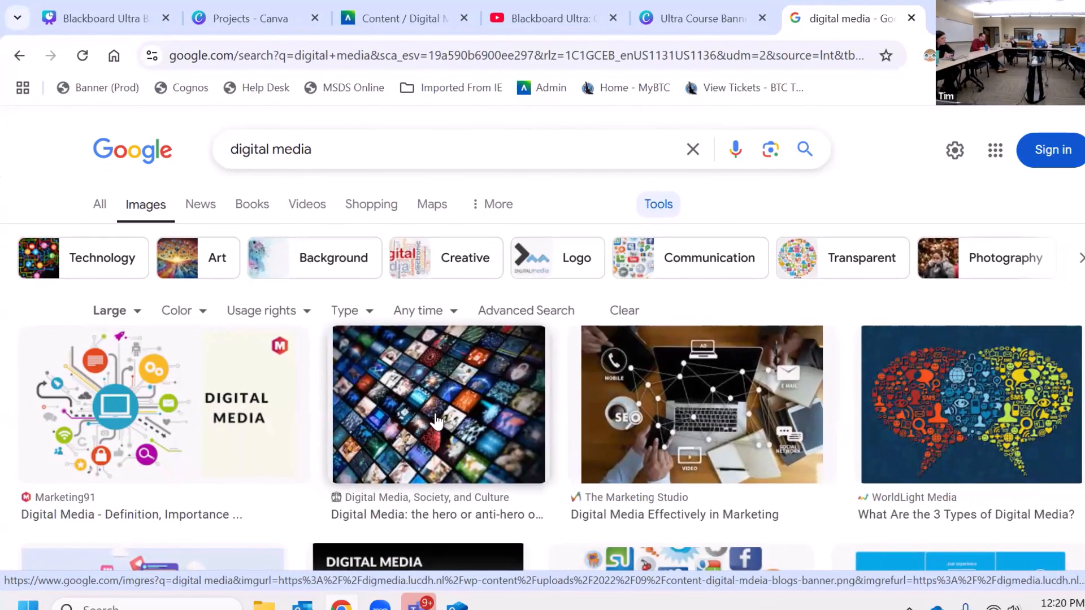
Preview the Marketing91 "Digital Media" image and try to bring it directly from the search results into the banner design.
click(474, 459)
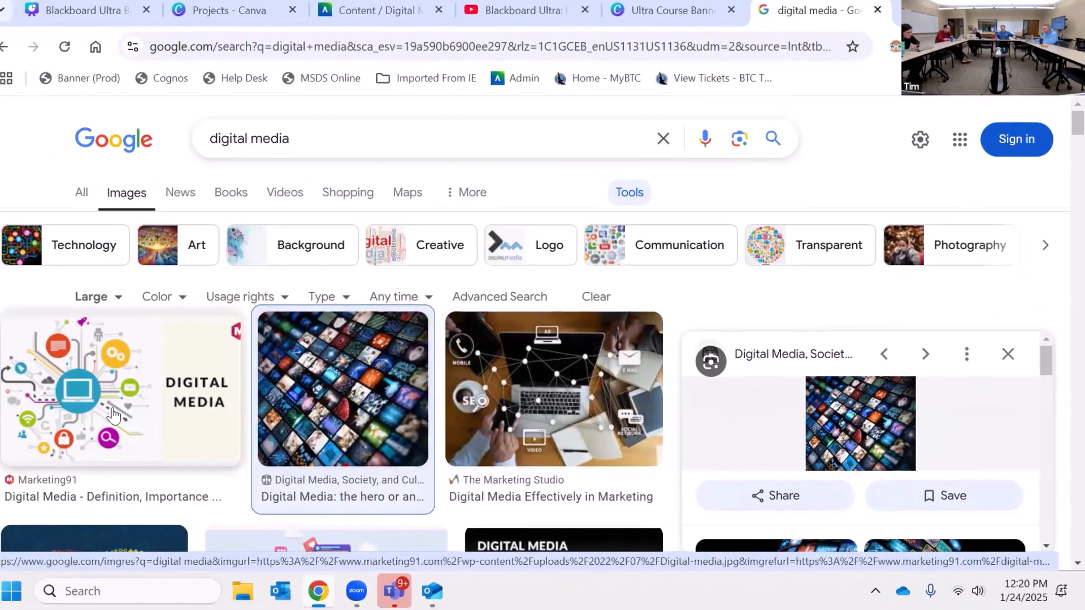
click(136, 390)
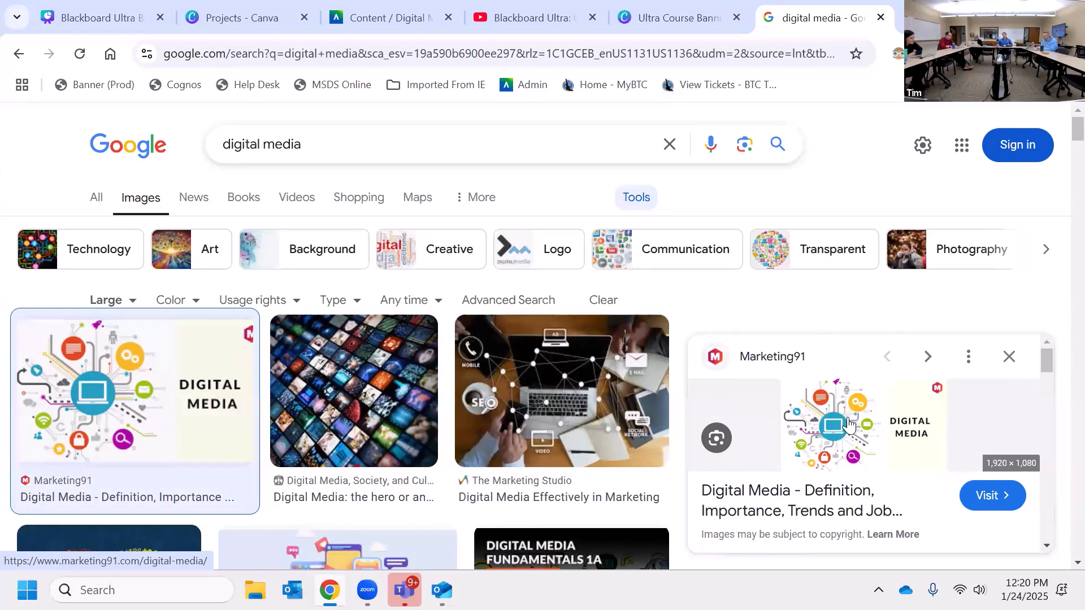
drag(850, 427, 666, 477)
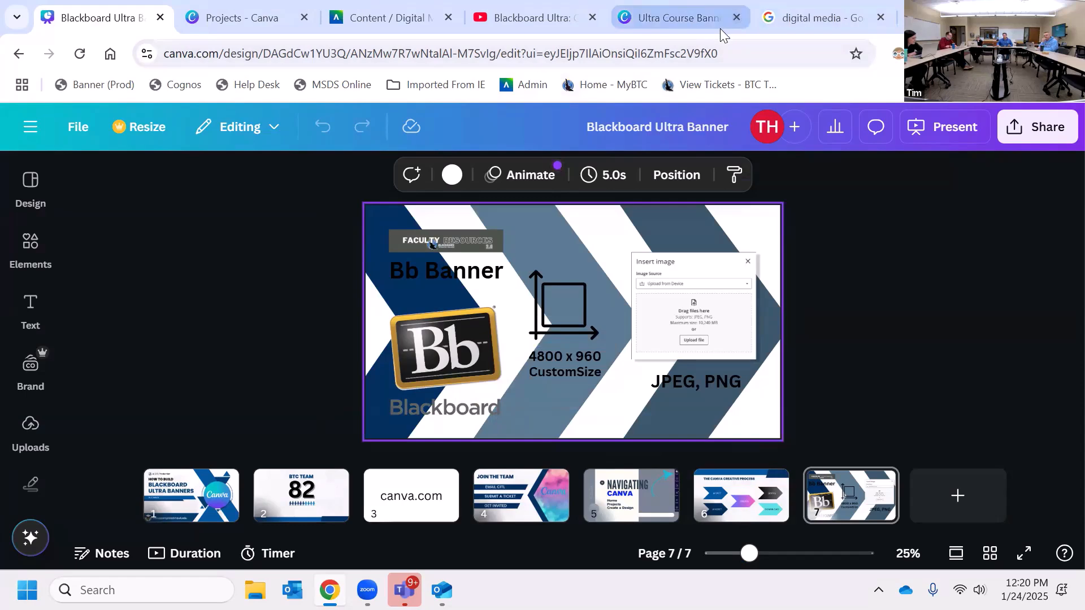
click(797, 16)
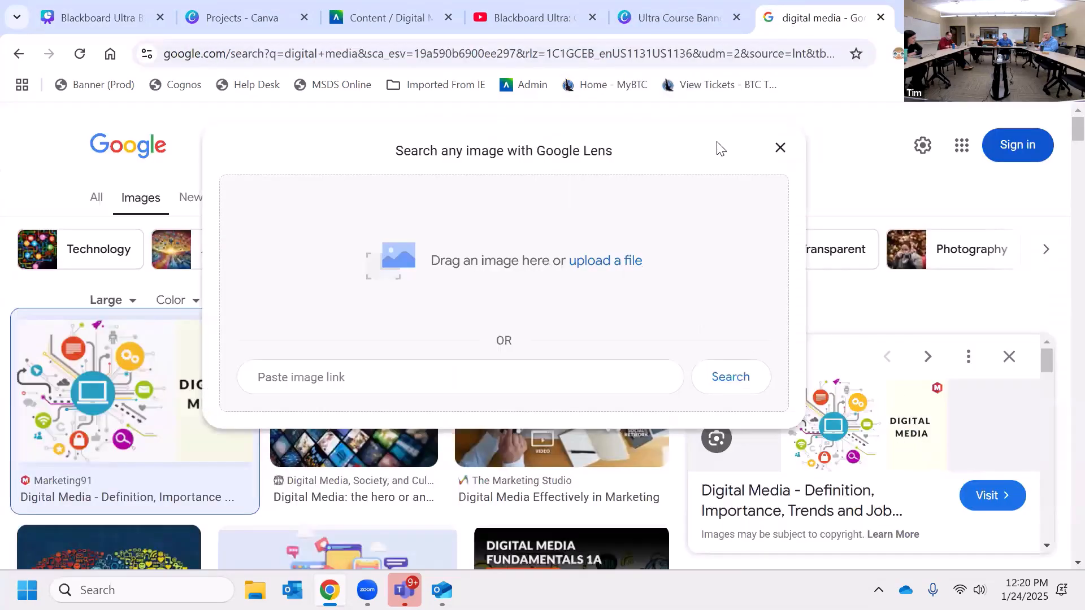
click(781, 148)
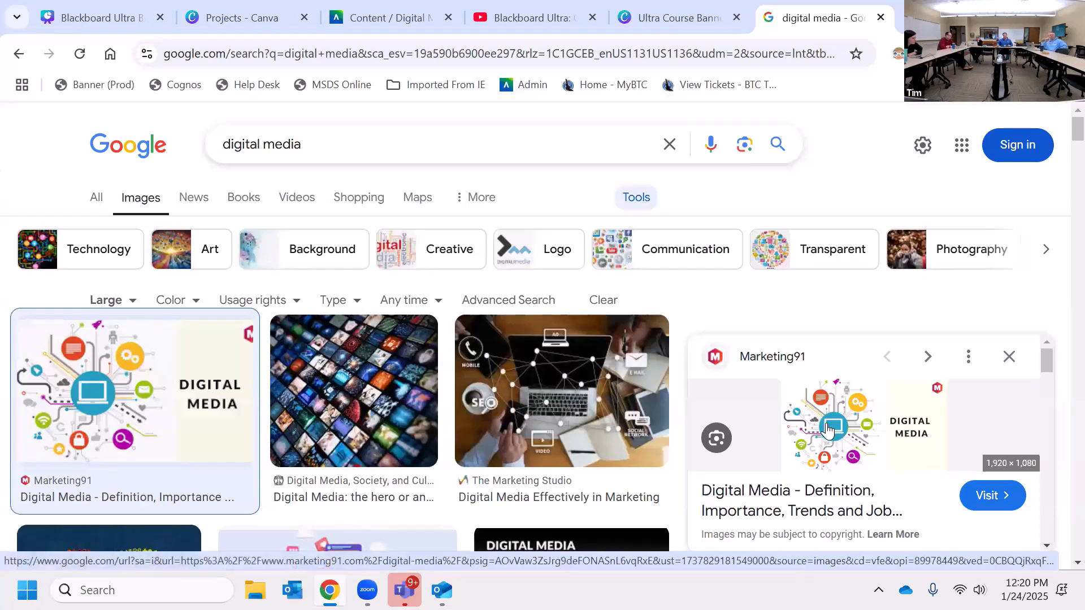
Copy the Marketing91 "Digital Media" image into the yellow banner in Canva and enlarge it to about 1,748 × 983, filling the banner's height.
right_click(828, 428)
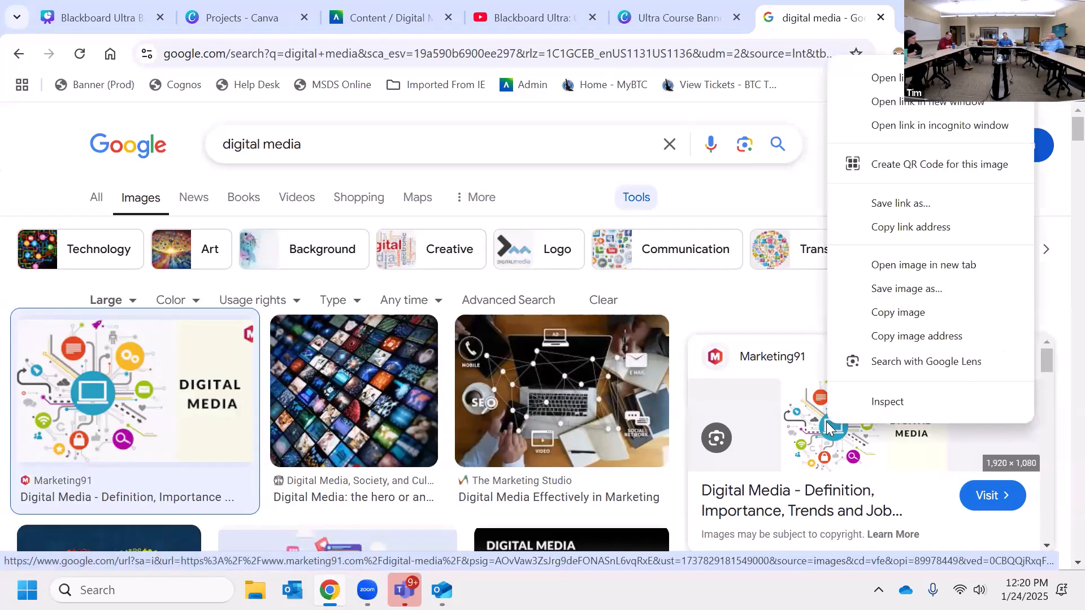
click(906, 314)
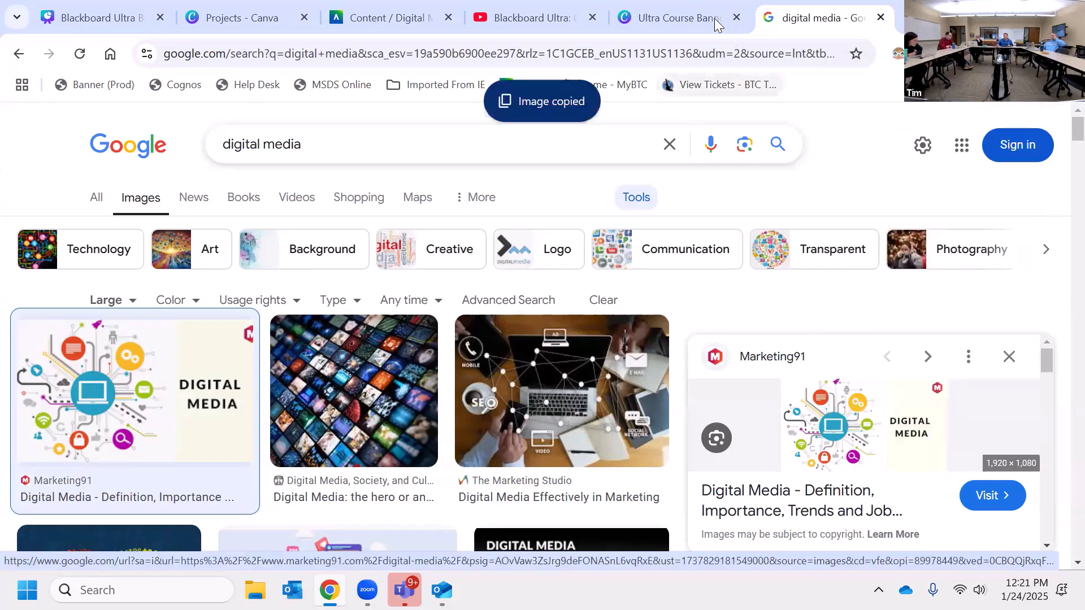
click(710, 17)
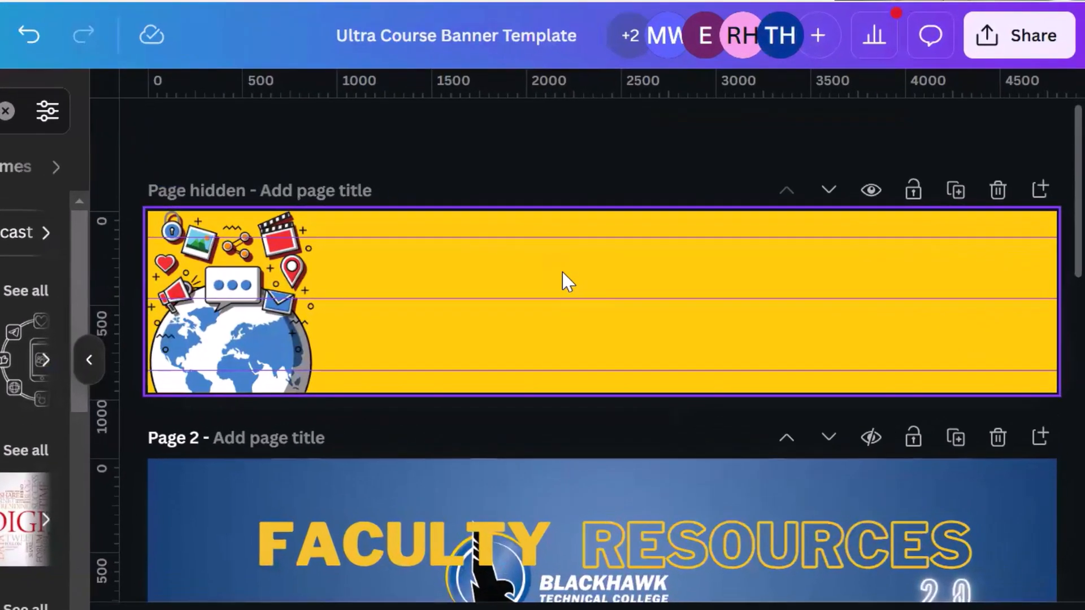
right_click(709, 307)
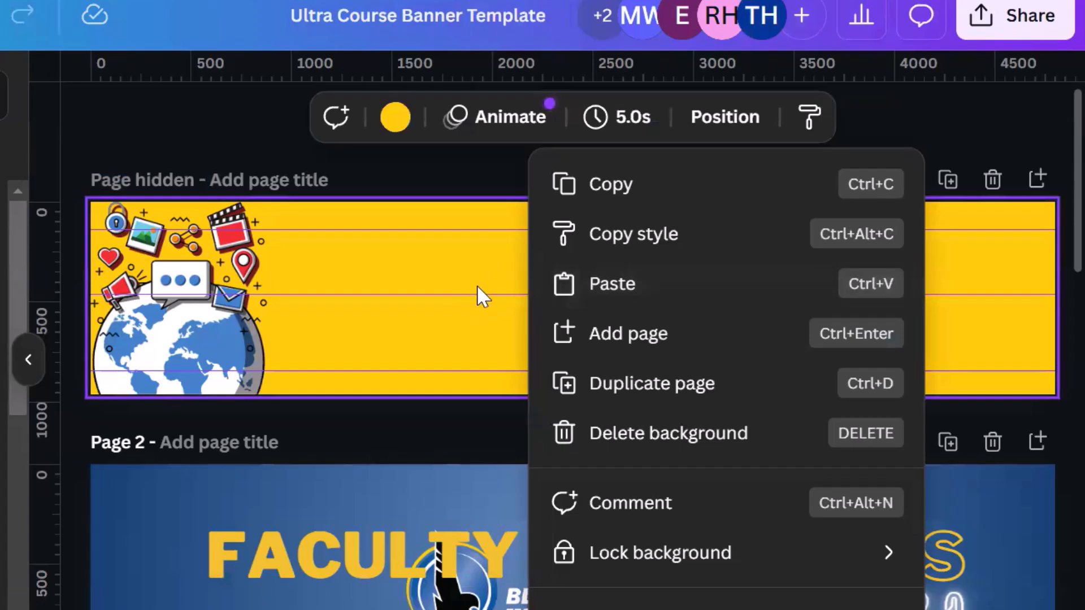
click(646, 295)
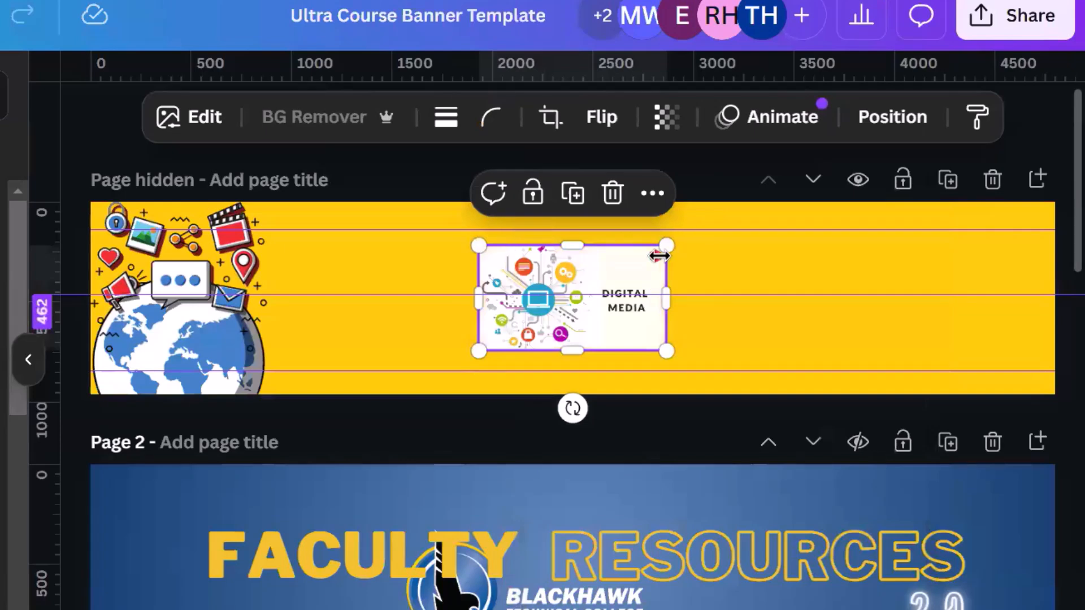
drag(662, 247, 752, 197)
drag(478, 351, 401, 394)
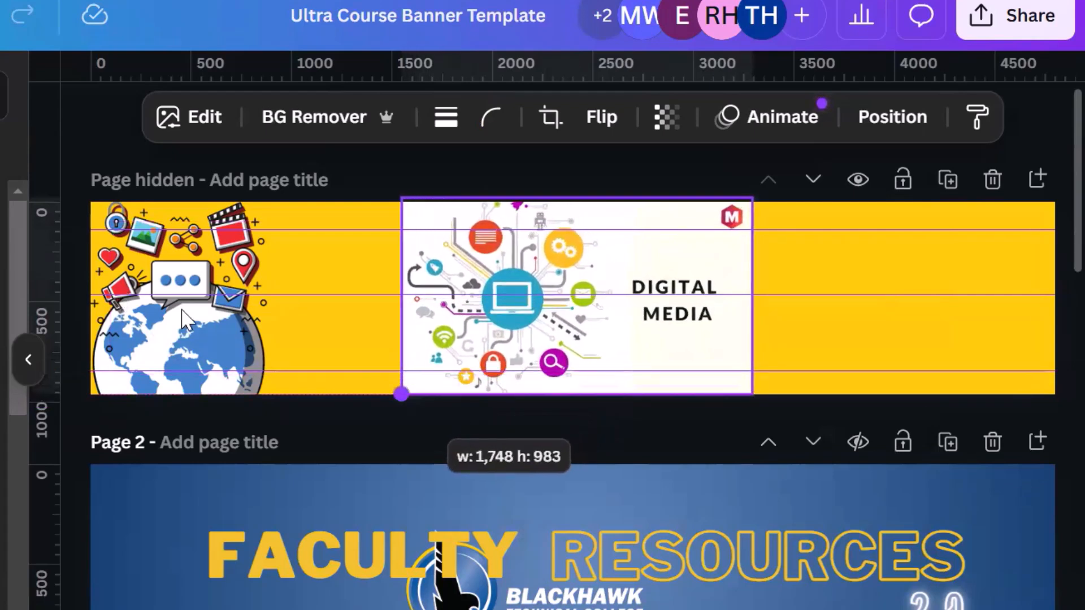
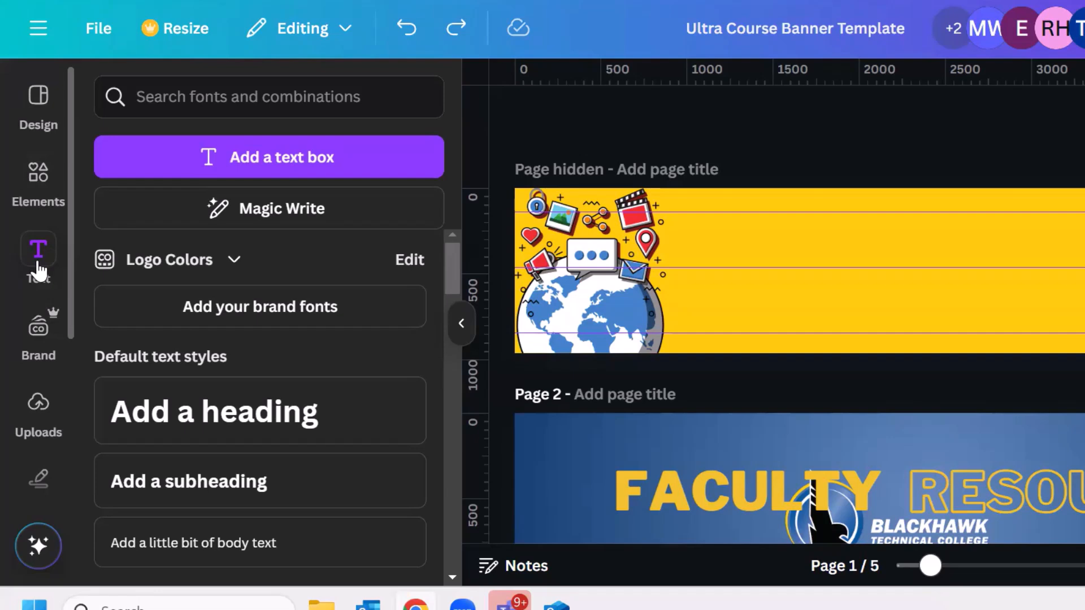
Add a heading beside the globe graphic on the yellow banner and enlarge it to font size 369.
click(209, 414)
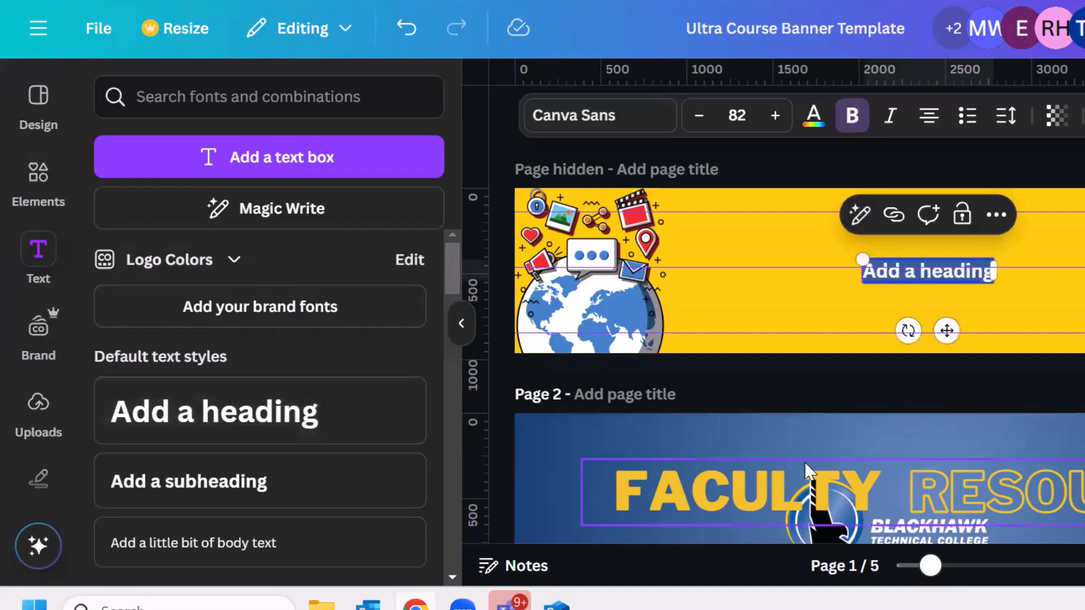
click(776, 117)
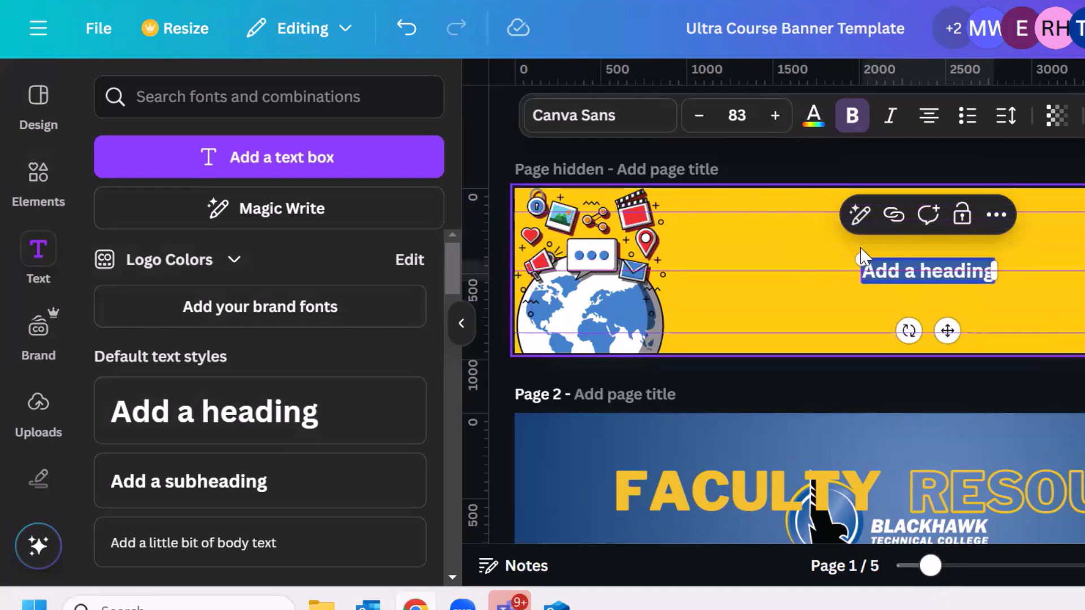
drag(860, 251, 667, 223)
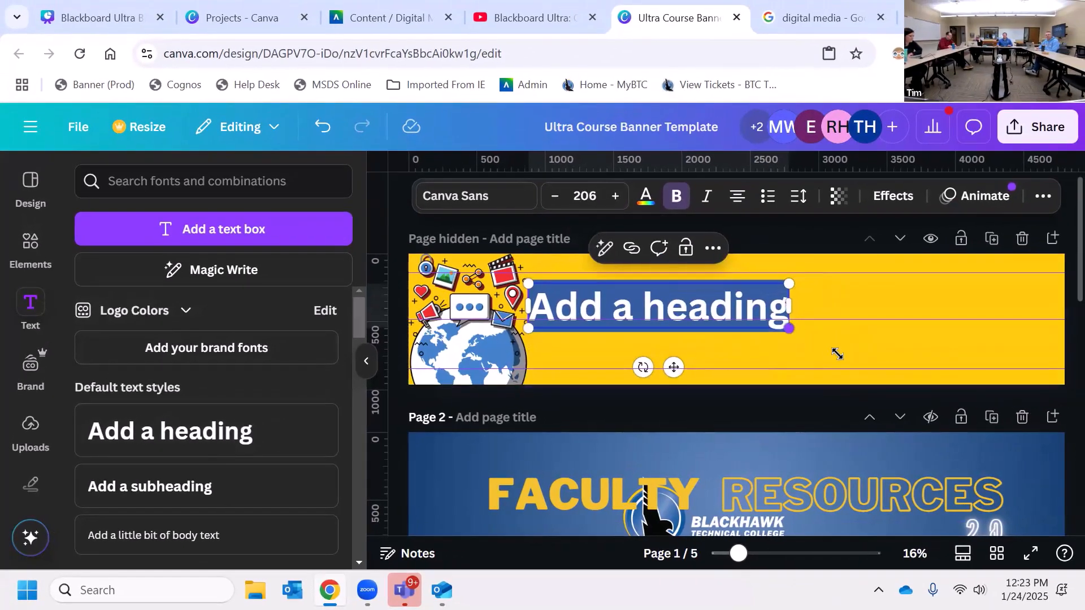
drag(918, 301, 1081, 384)
drag(931, 401, 990, 436)
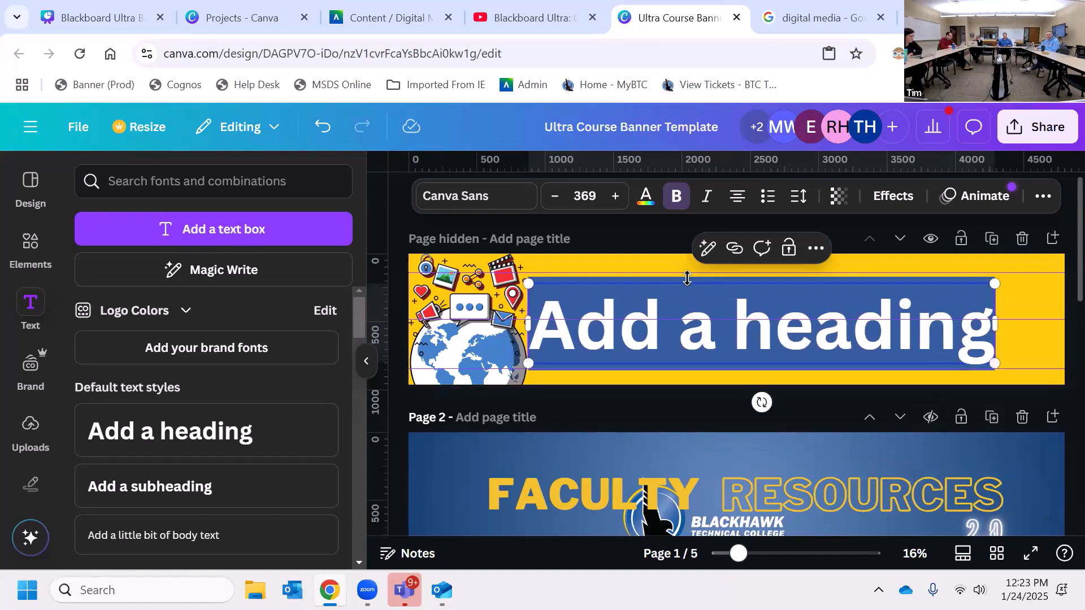
Replace the placeholder heading text on the yellow banner with "Digital Media".
triple_click(666, 342)
text(d)
key(BackSpace)
text(Digital Media)
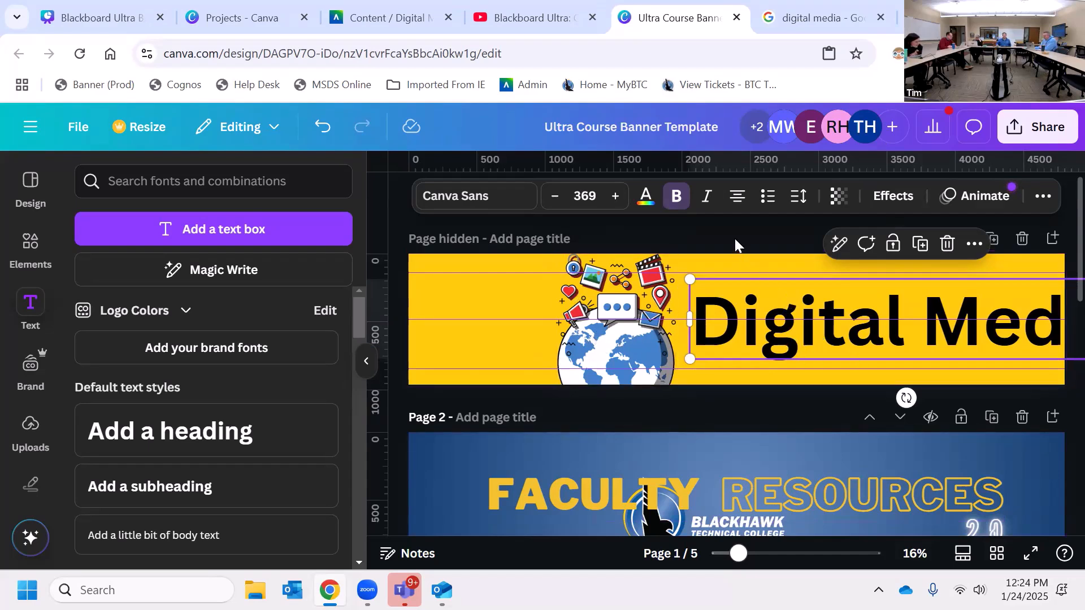
click(693, 250)
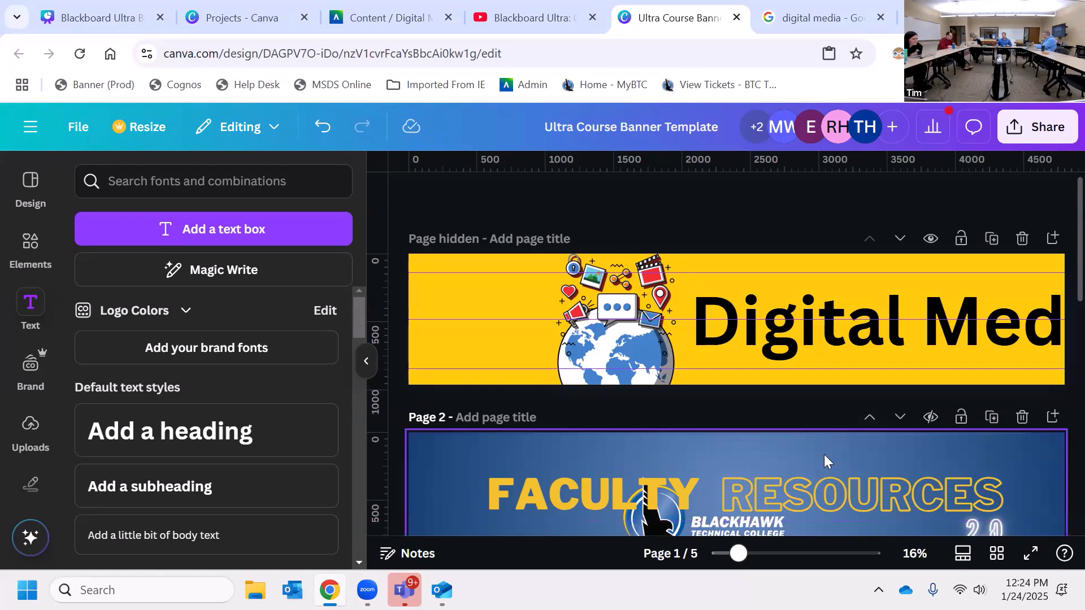
Delete the three pages that follow the yellow banner page, starting with the blue Faculty Resources page.
click(1023, 419)
click(1023, 420)
click(1023, 418)
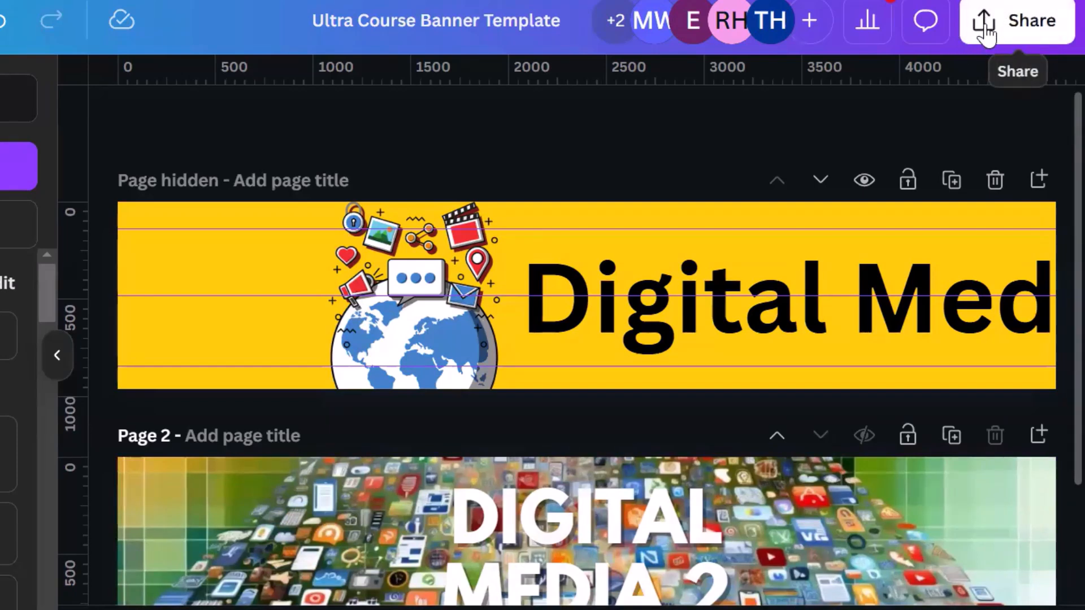
Download the banner design as a PNG file.
click(1025, 25)
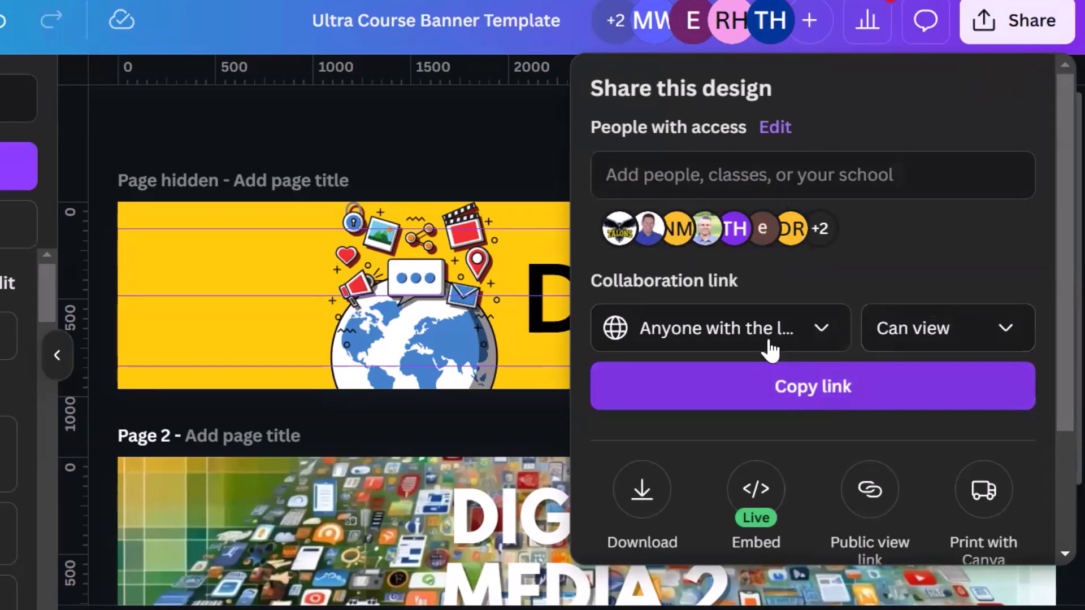
scroll(764, 334, down, 2)
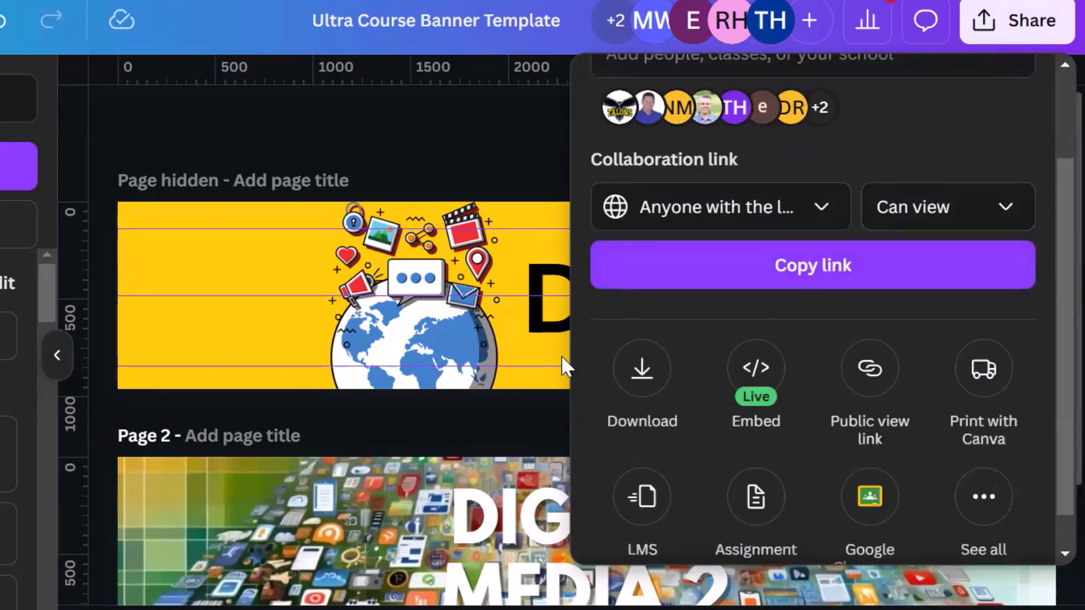
click(645, 375)
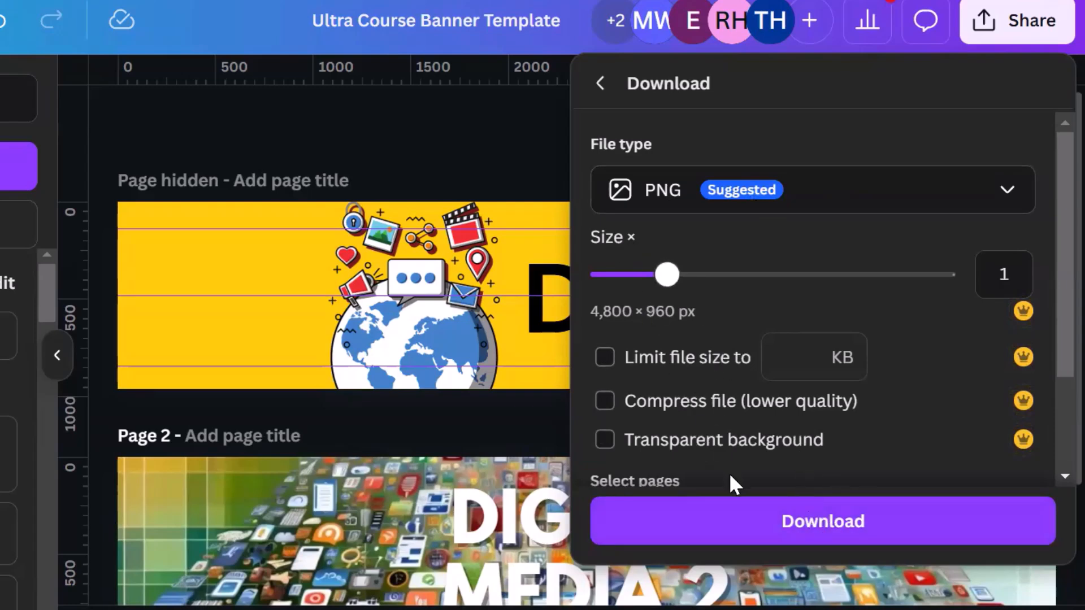
click(847, 525)
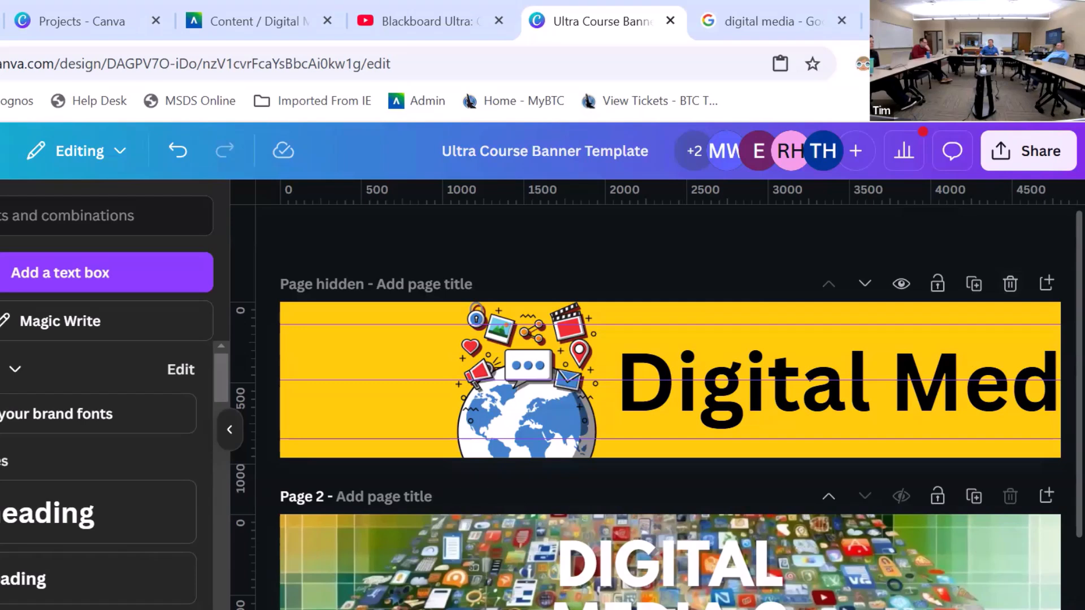
Check the recent downloads for the banner PNG and switch to the Digital Media 1 course content page in Blackboard.
click(989, 64)
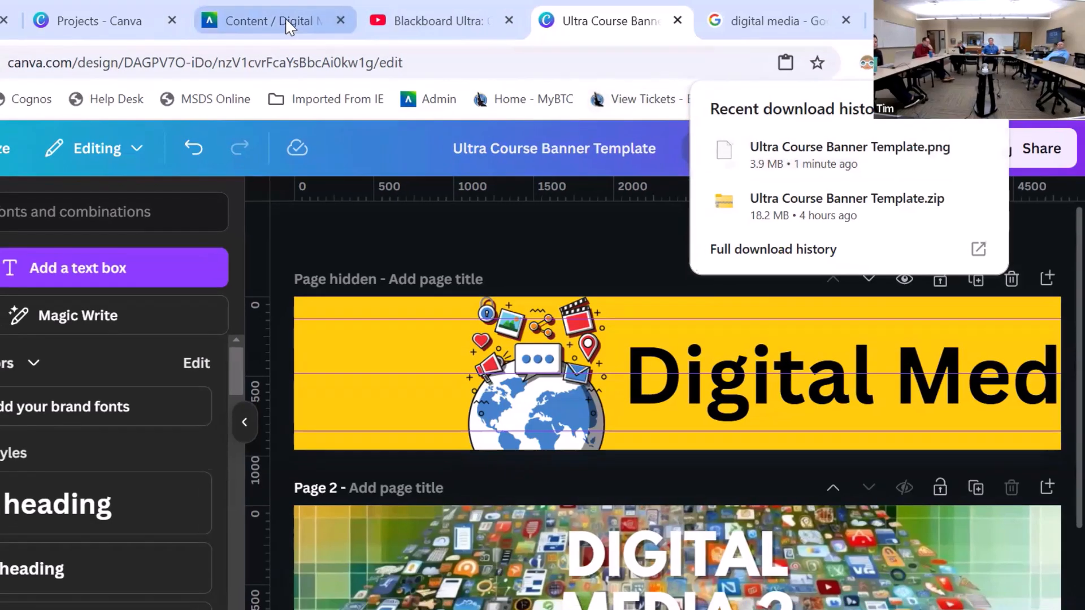
click(272, 21)
click(384, 24)
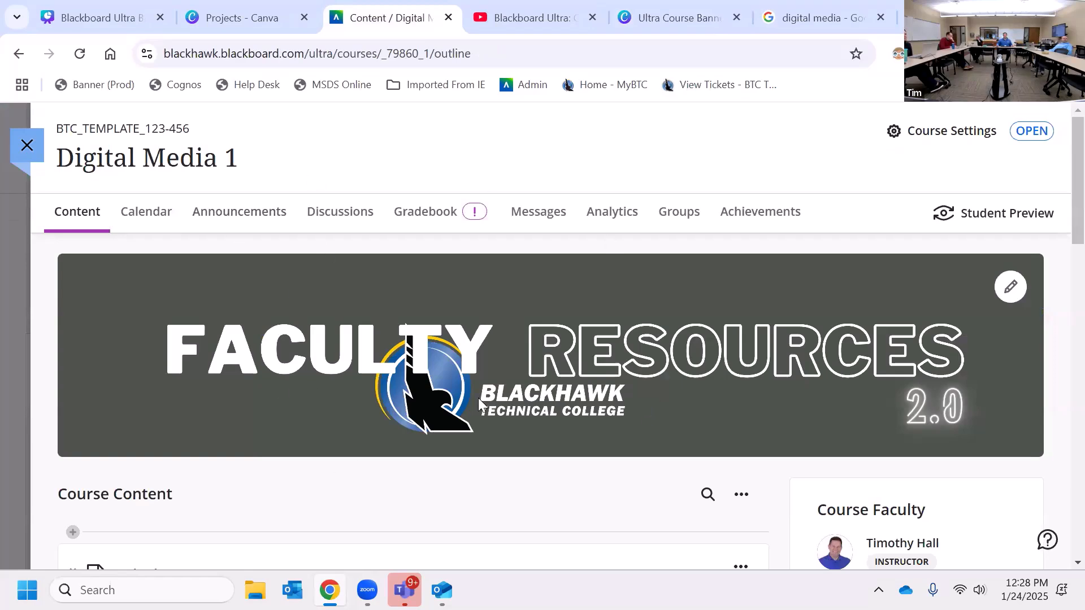
Open the display settings for the Digital Media 1 course image.
scroll(960, 542, down, 5)
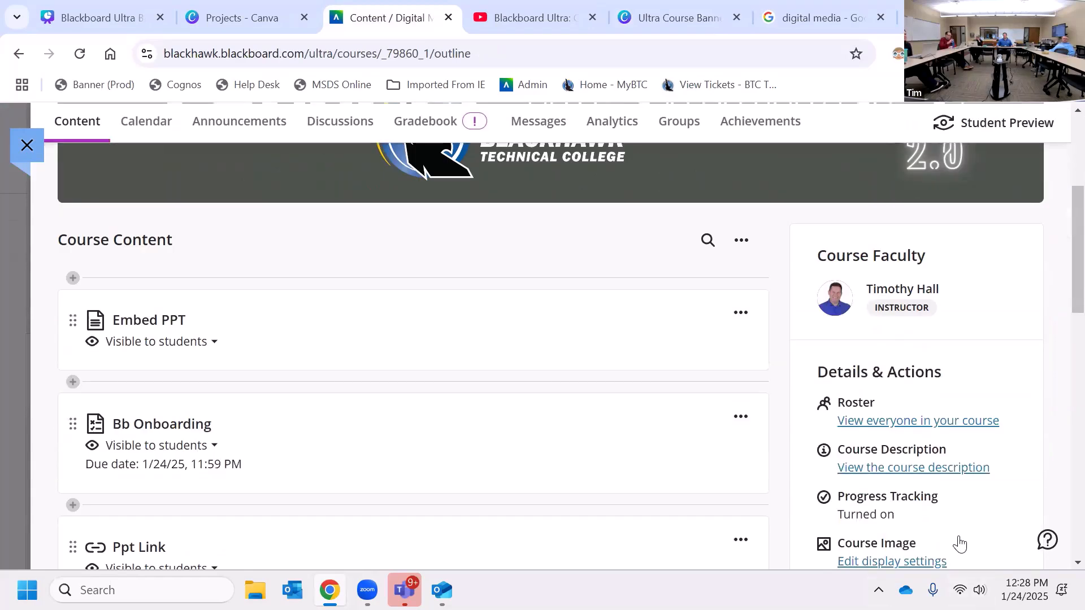
scroll(961, 543, down, 3)
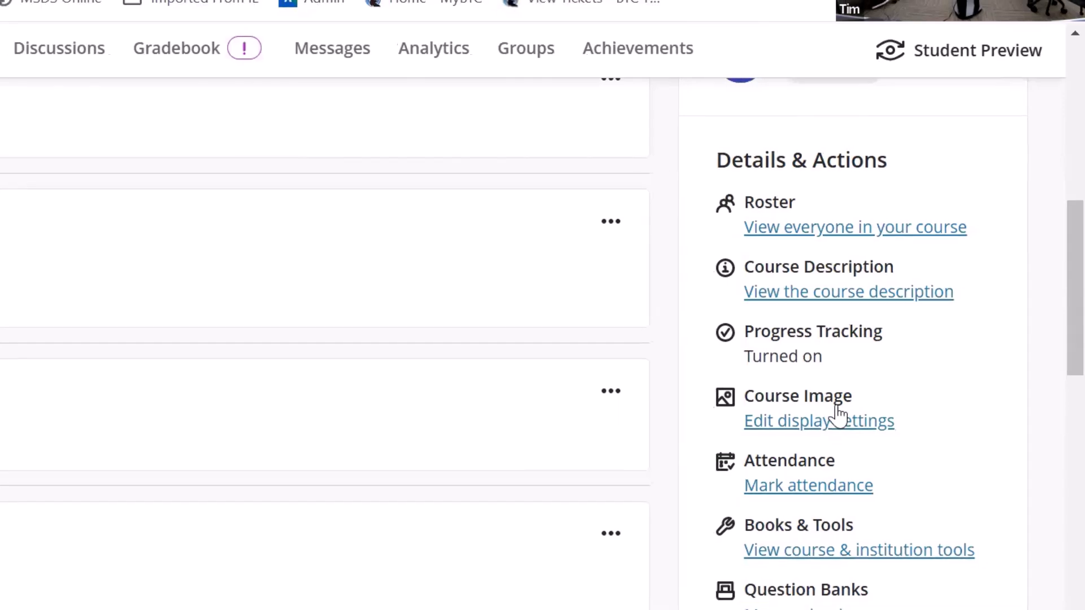
click(822, 429)
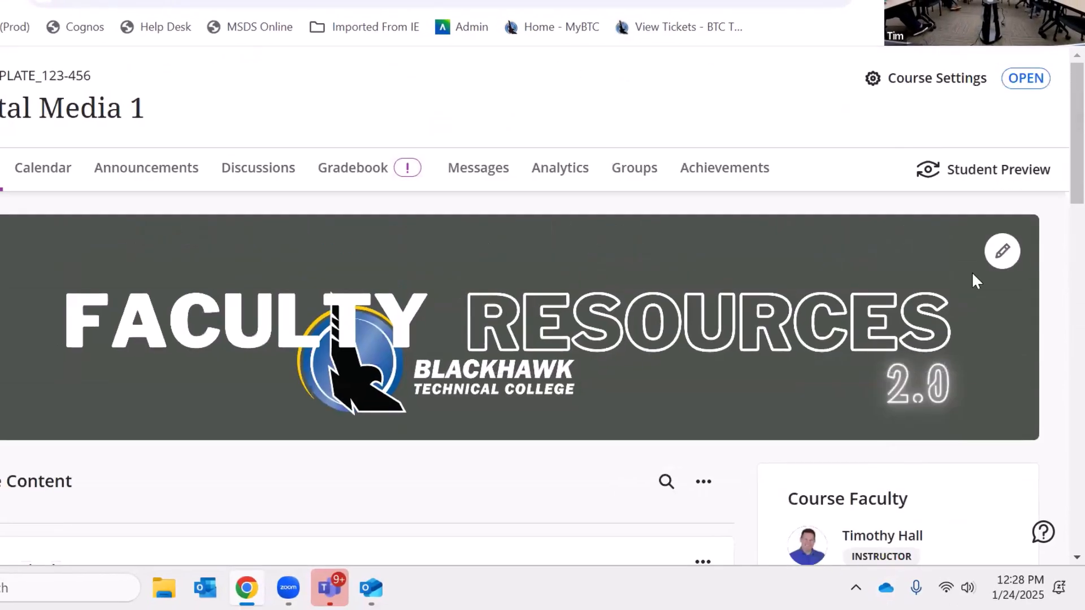
click(1003, 252)
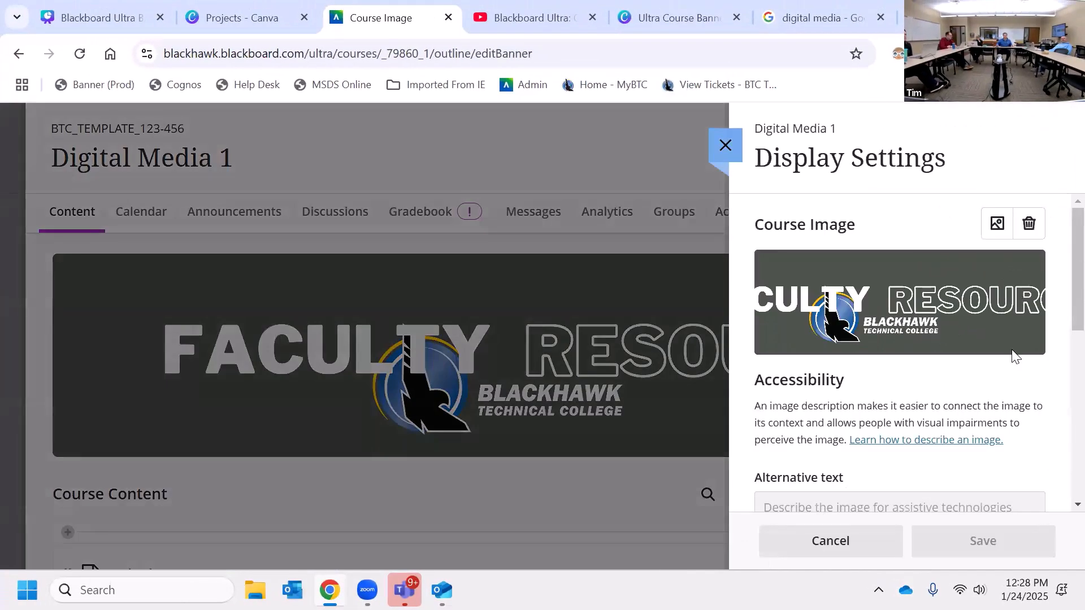
Upload Ultra Course Banner Template.png from the Downloads folder as the replacement course image.
click(996, 225)
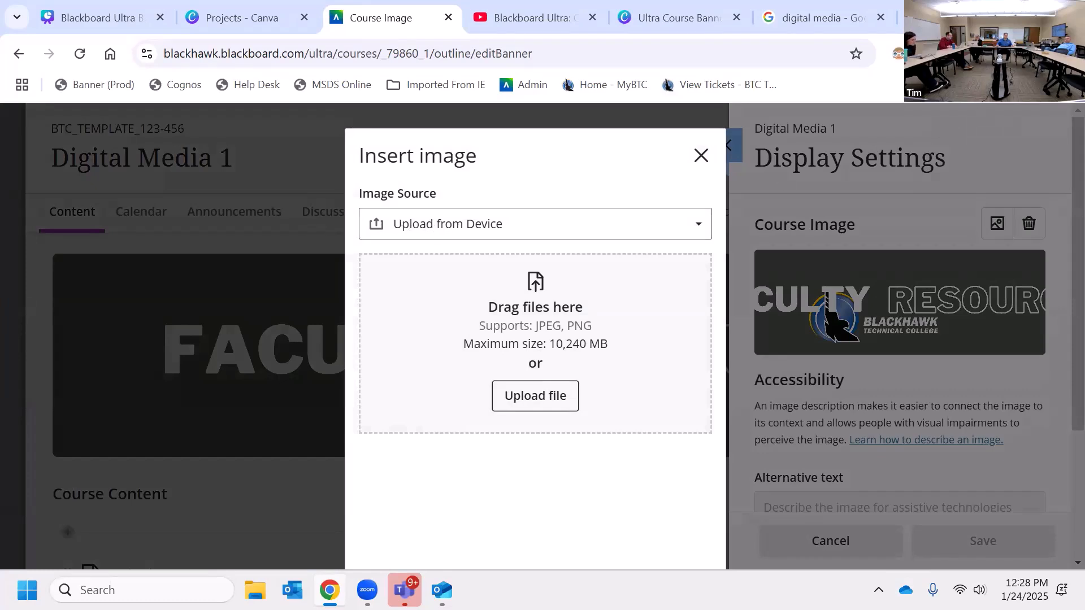
click(522, 393)
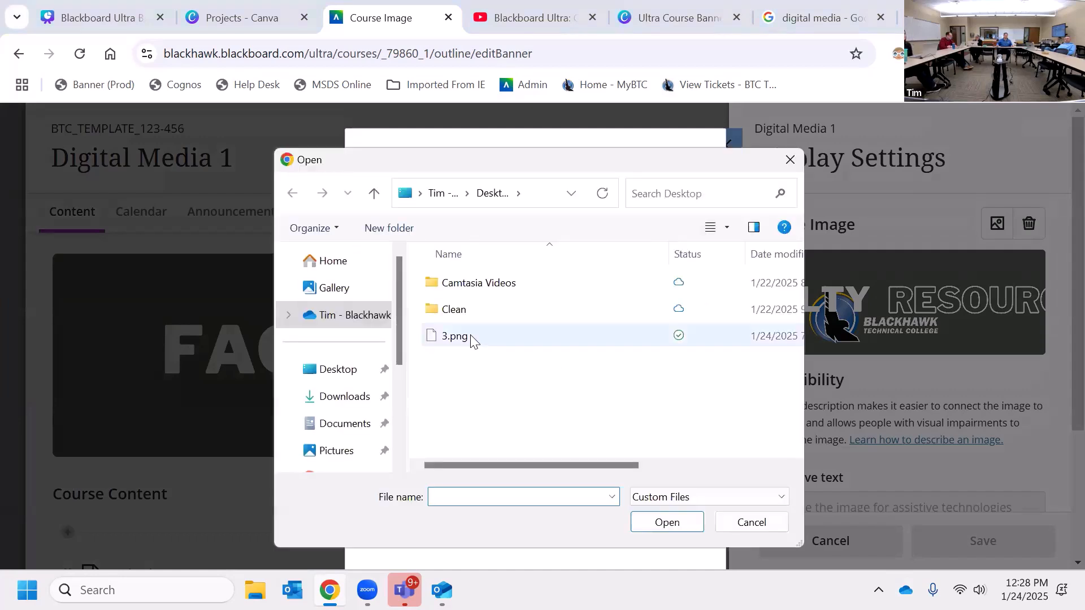
click(343, 396)
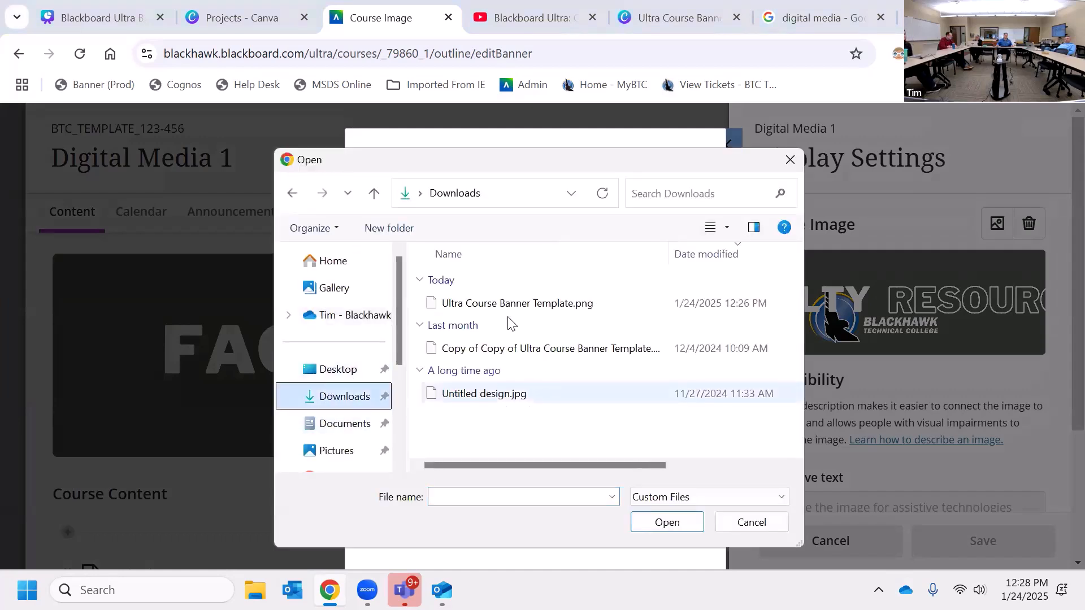
click(489, 305)
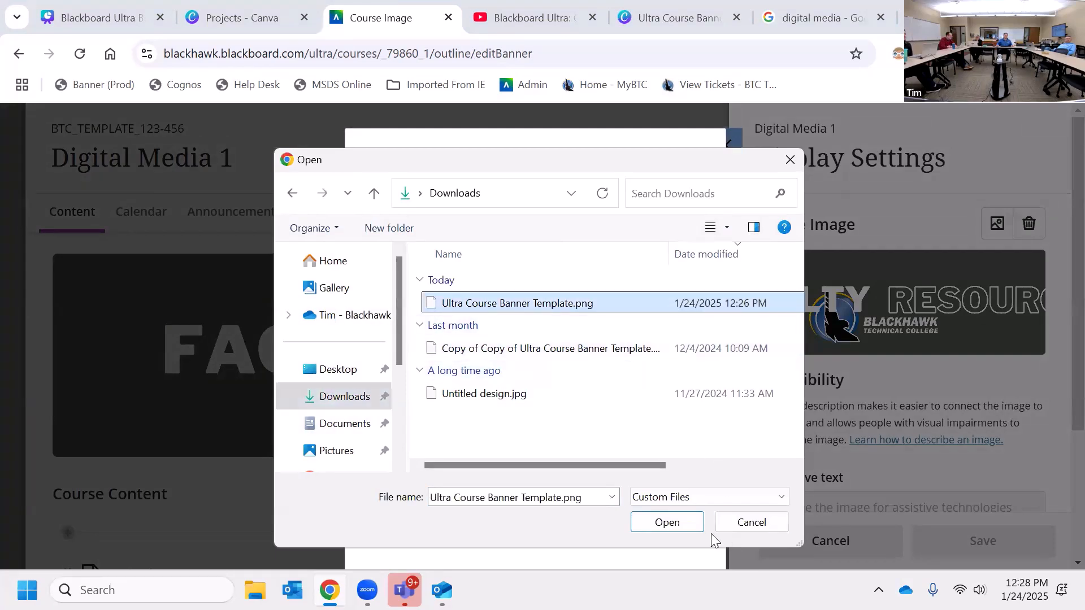
click(691, 523)
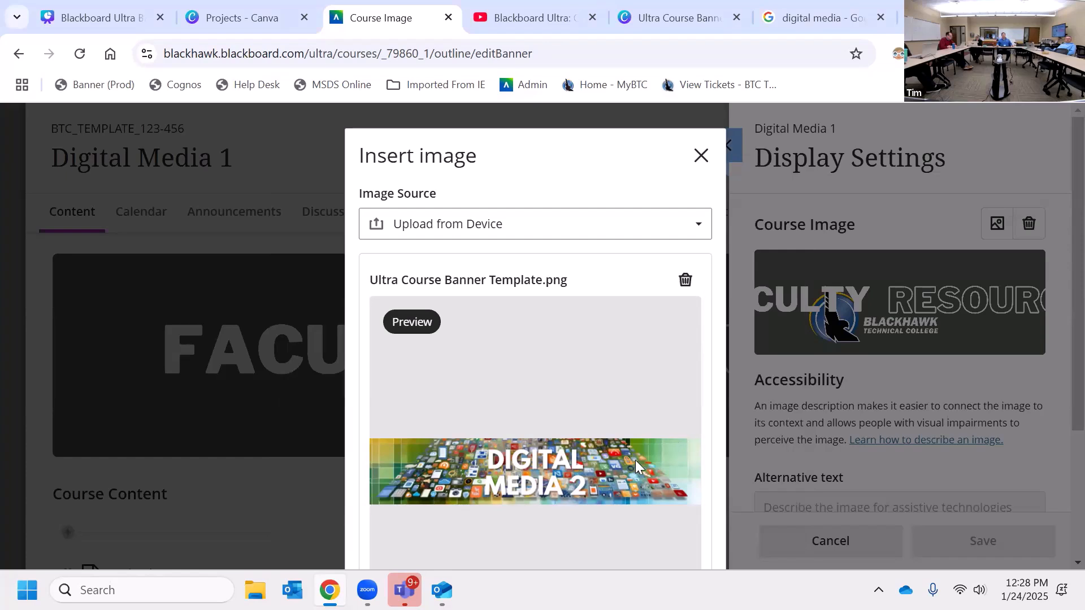
Accept the uploaded banner at its default zoom and position, and save the course's display settings.
scroll(622, 456, down, 2)
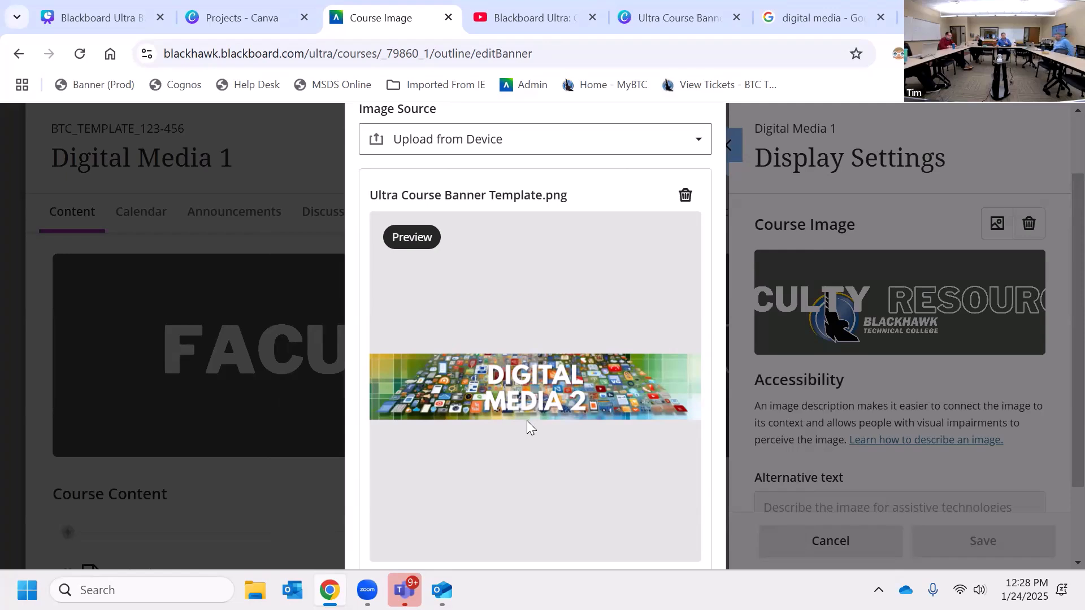
scroll(527, 421, down, 2)
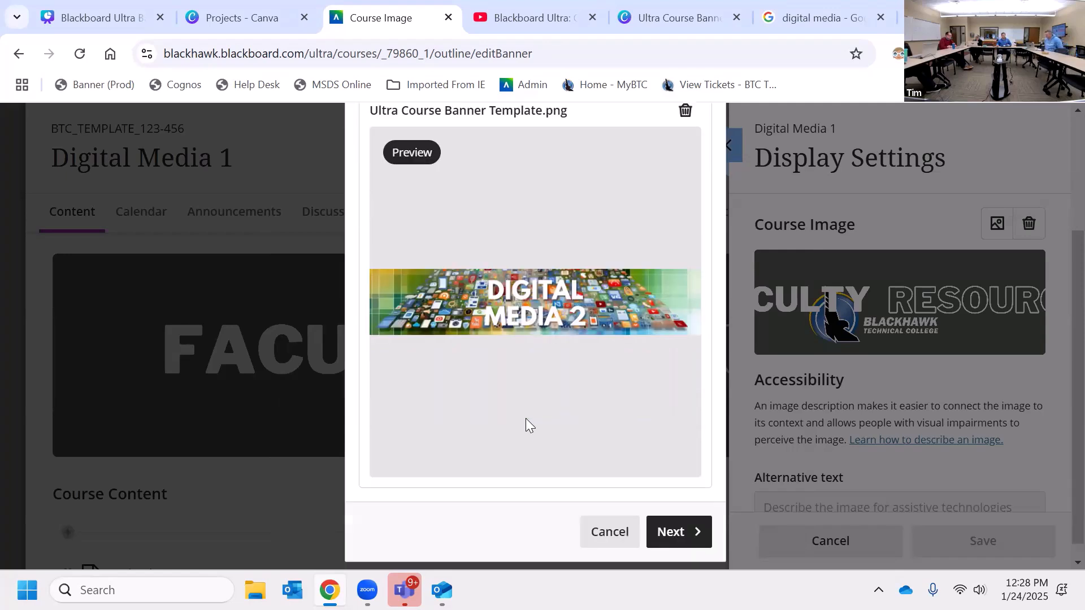
click(690, 533)
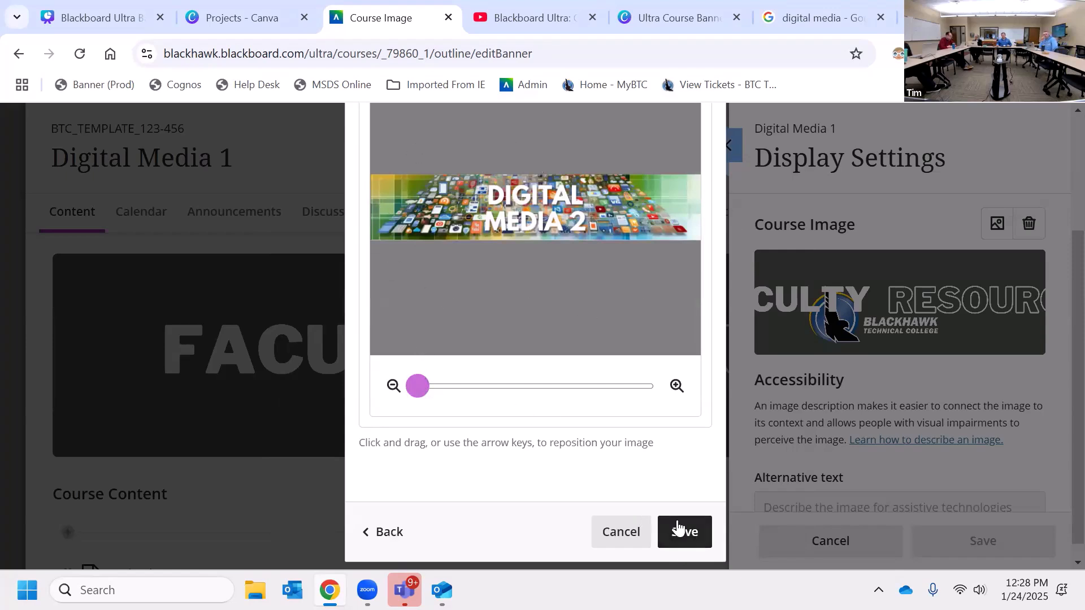
click(692, 540)
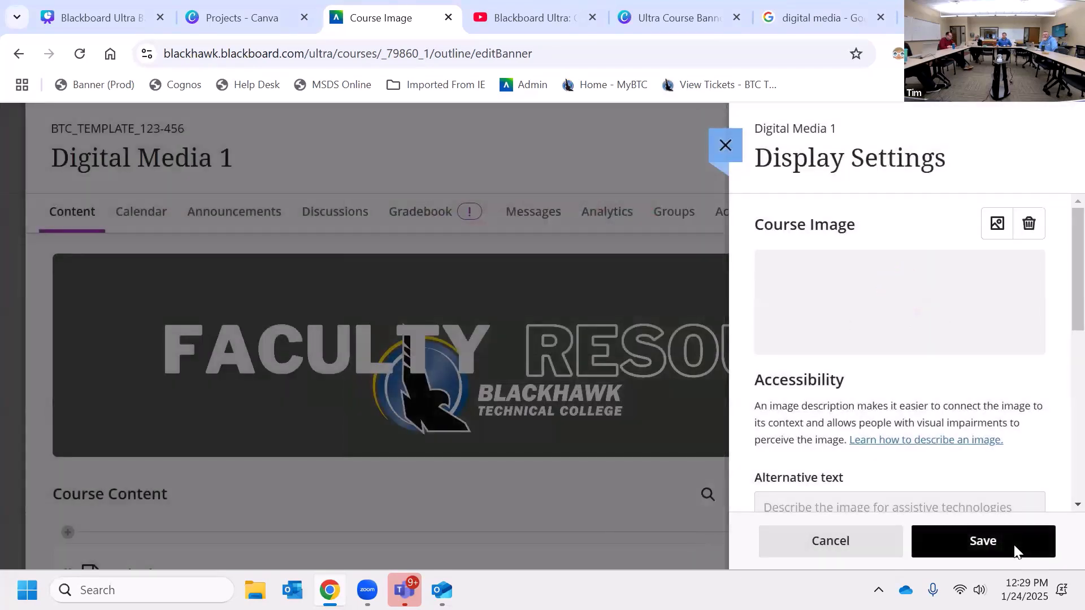
click(1014, 546)
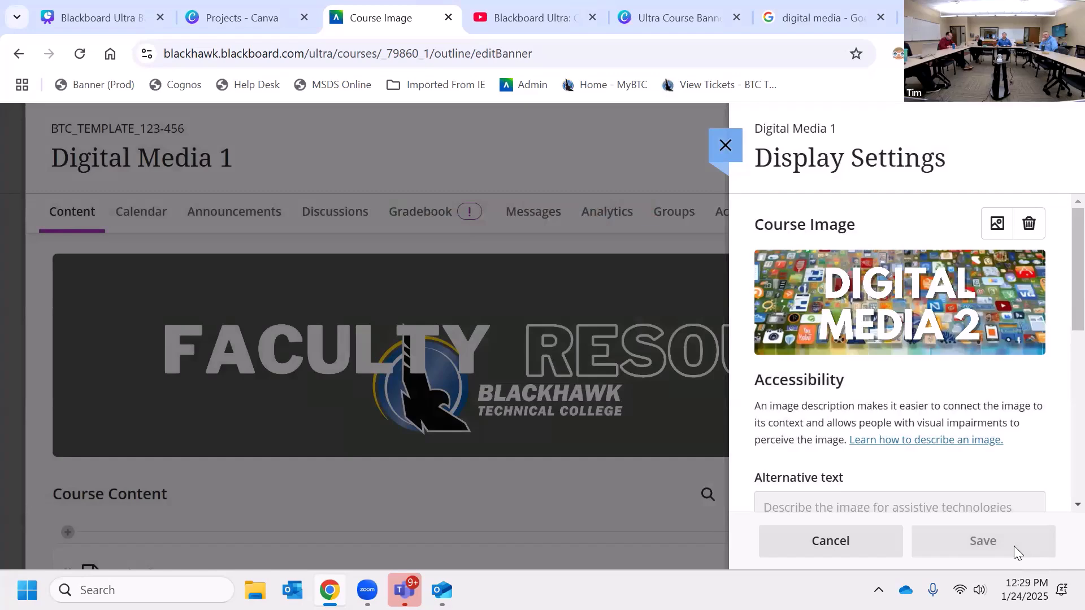